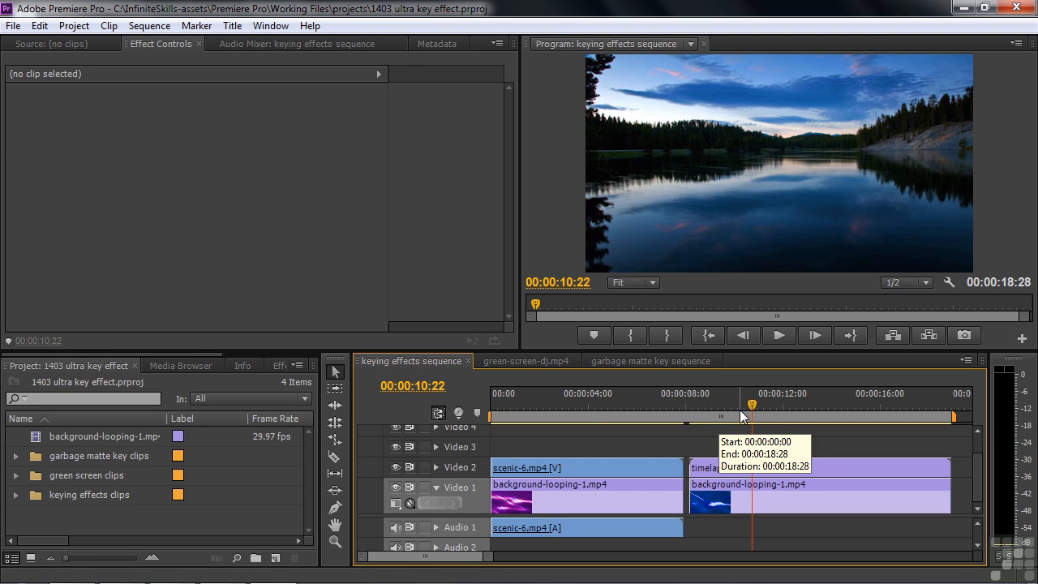
Step: Move the playhead to 00:00:04:07 and apply the Ultra Key video effect to the scenic-6.mp4 clip on Video 2
left_click_drag(749, 402, 594, 404)
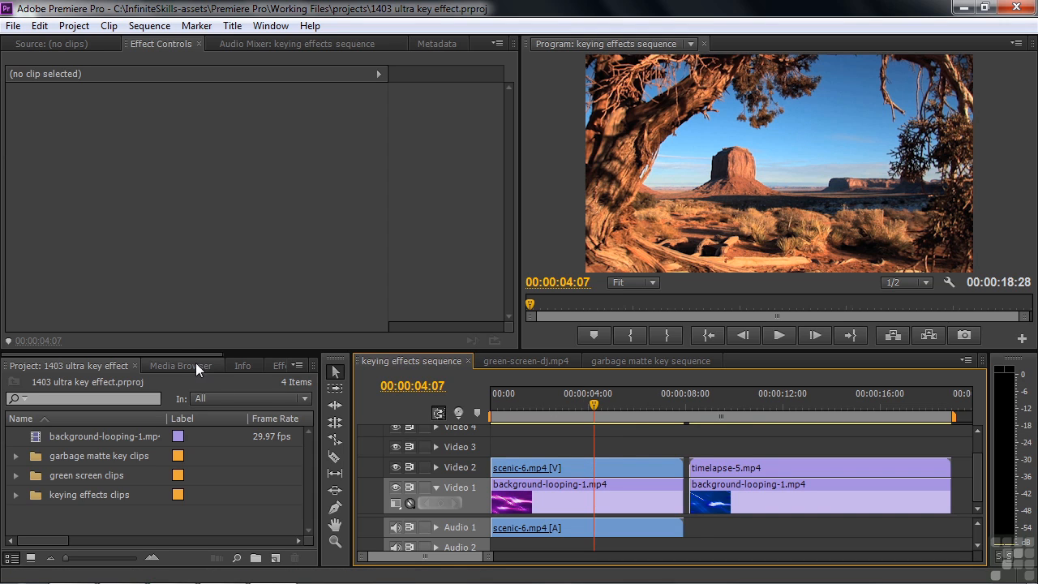
scroll(187, 355, "down", 3)
left_click(158, 366)
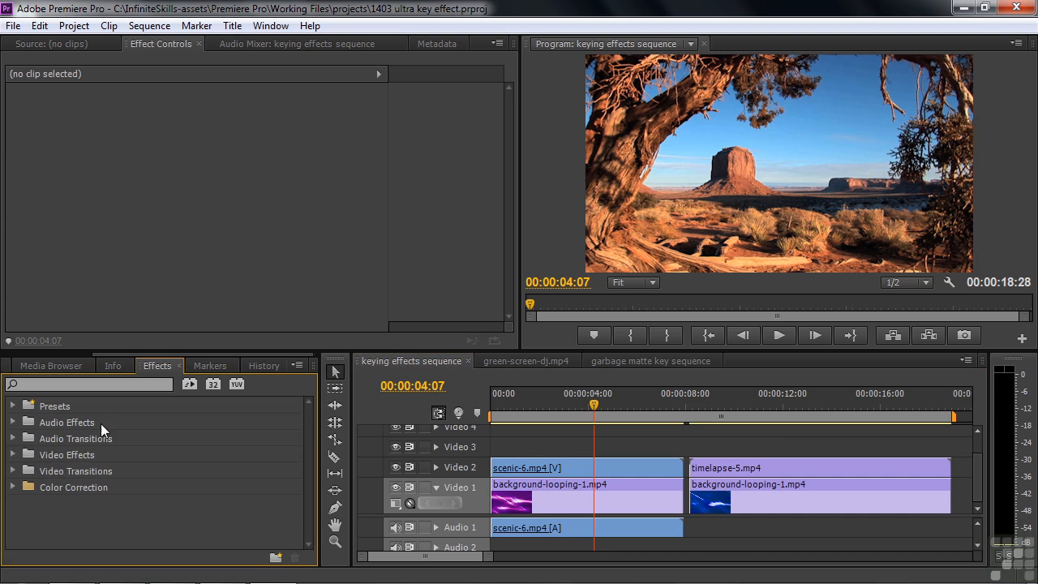
left_click(13, 455)
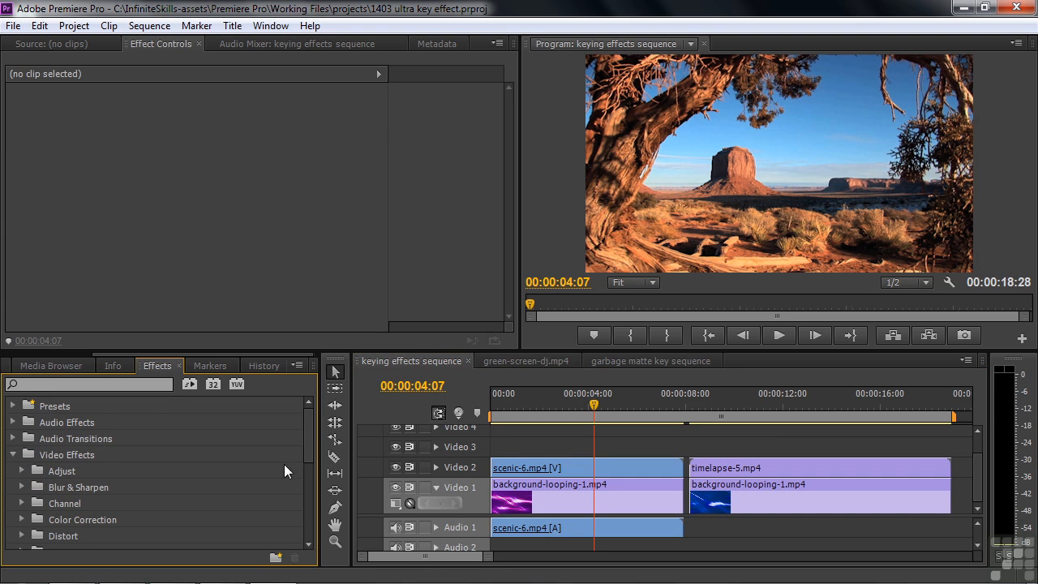
left_click_drag(308, 438, 309, 468)
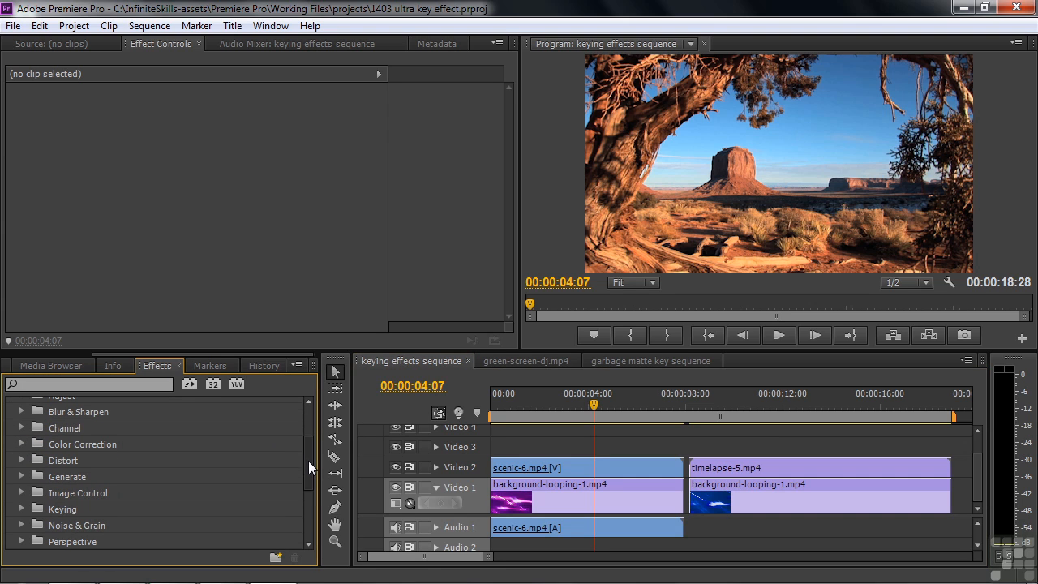
left_click(22, 504)
left_click_drag(310, 441, 311, 506)
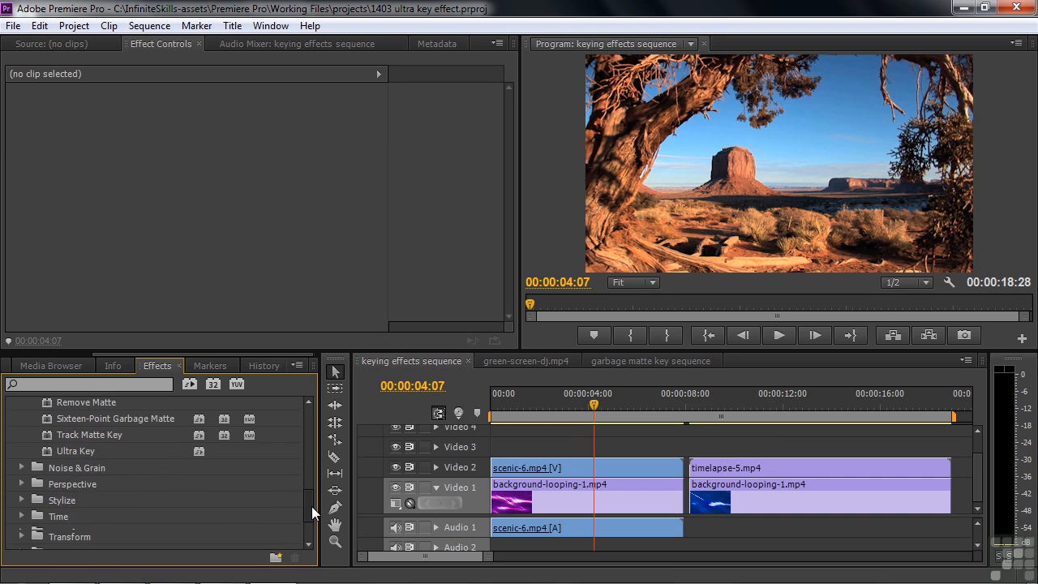
scroll(248, 499, "down", 1)
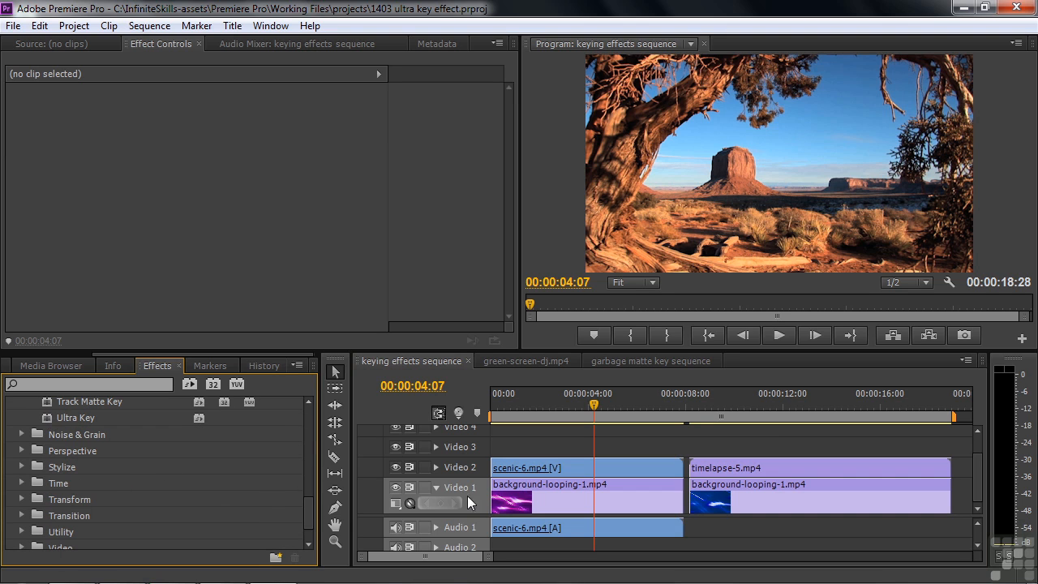
left_click(577, 467)
double_click(46, 419)
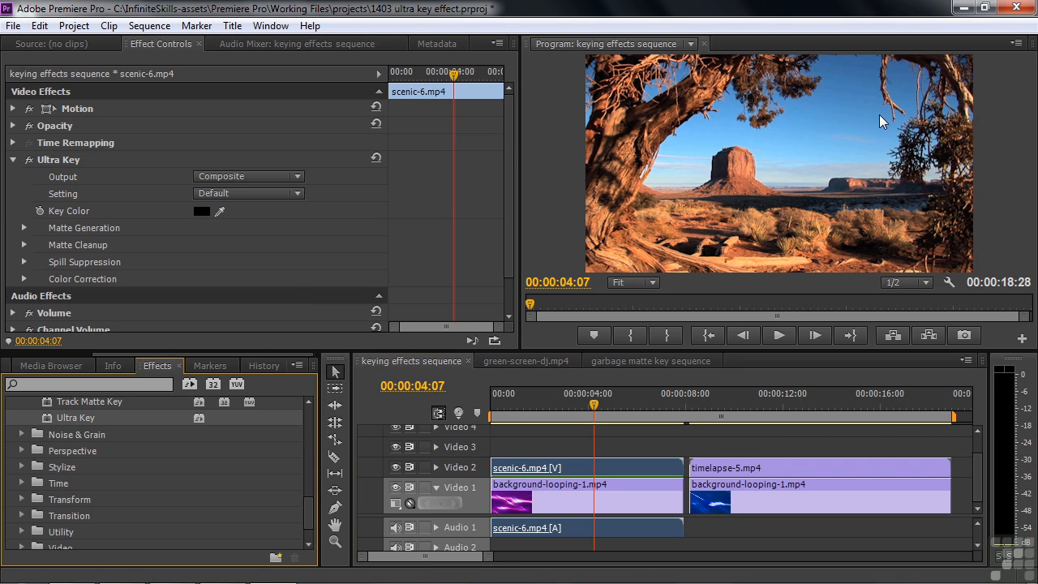
Step: Sample the blue sky between the trees as the Ultra Key key color and set the output to Alpha Channel
left_click(221, 209)
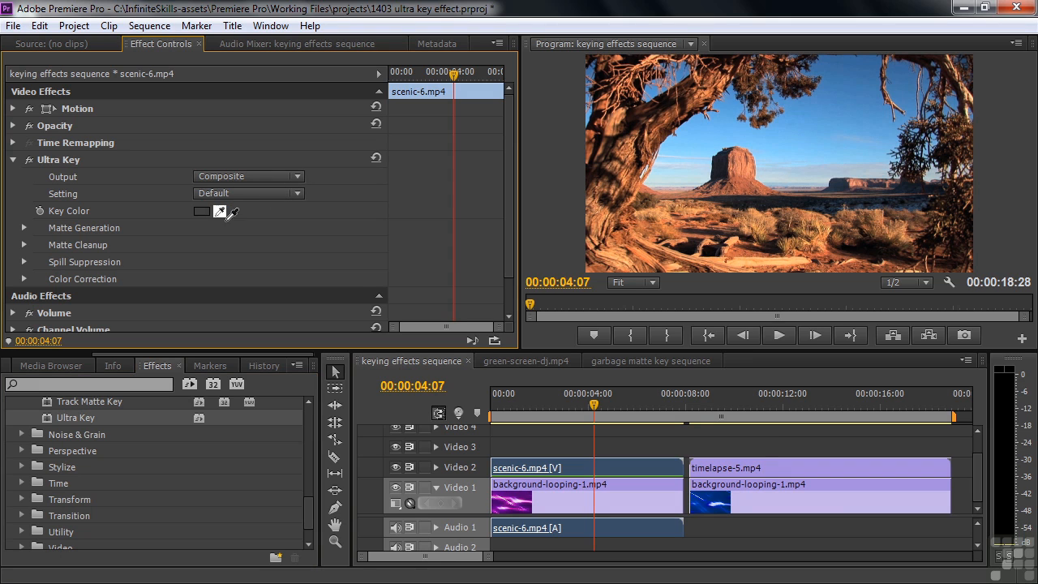
left_click(807, 149)
left_click(838, 99)
left_click(850, 110)
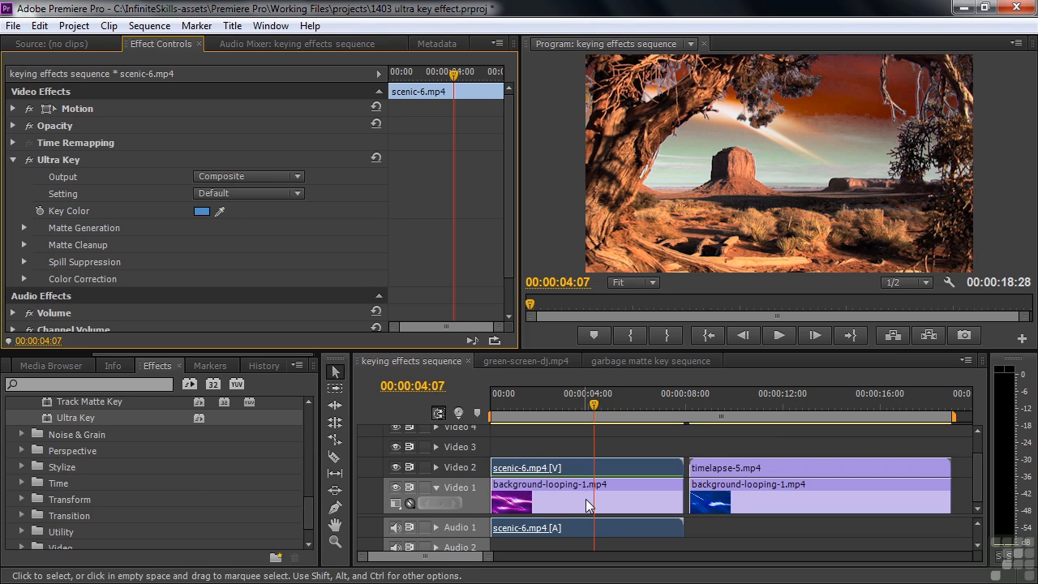
left_click(298, 176)
left_click(291, 212)
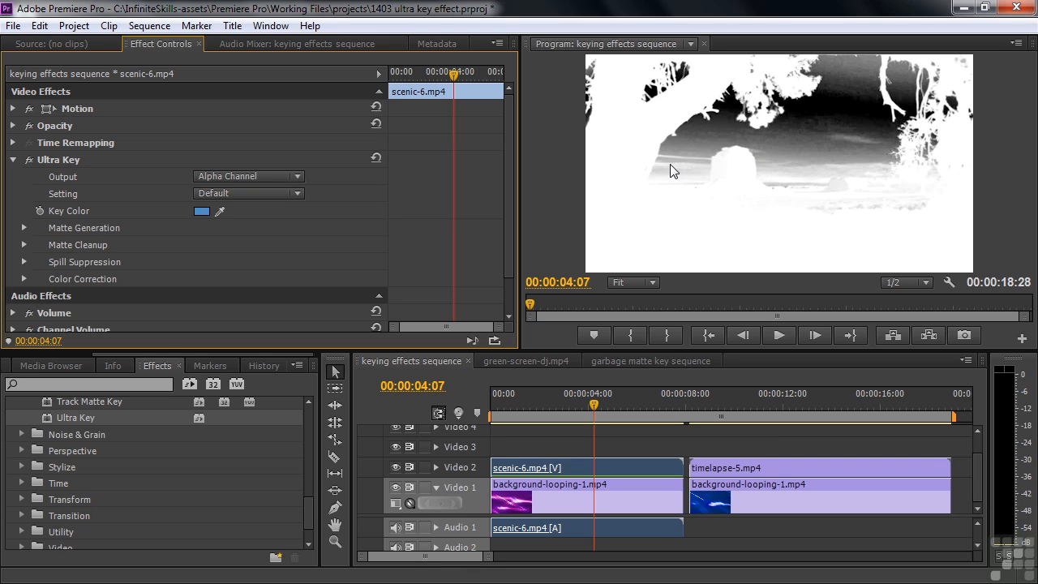
Step: Set the Matte Generation transparency of the scenic-6.mp4 key to about 66.7
left_click(25, 228)
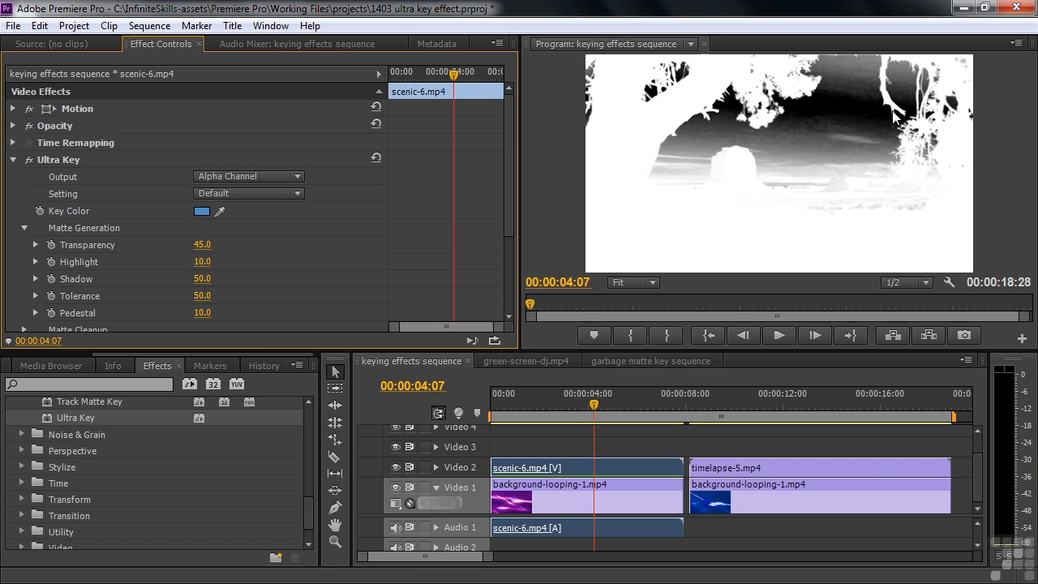
scroll(510, 210, "down", 3)
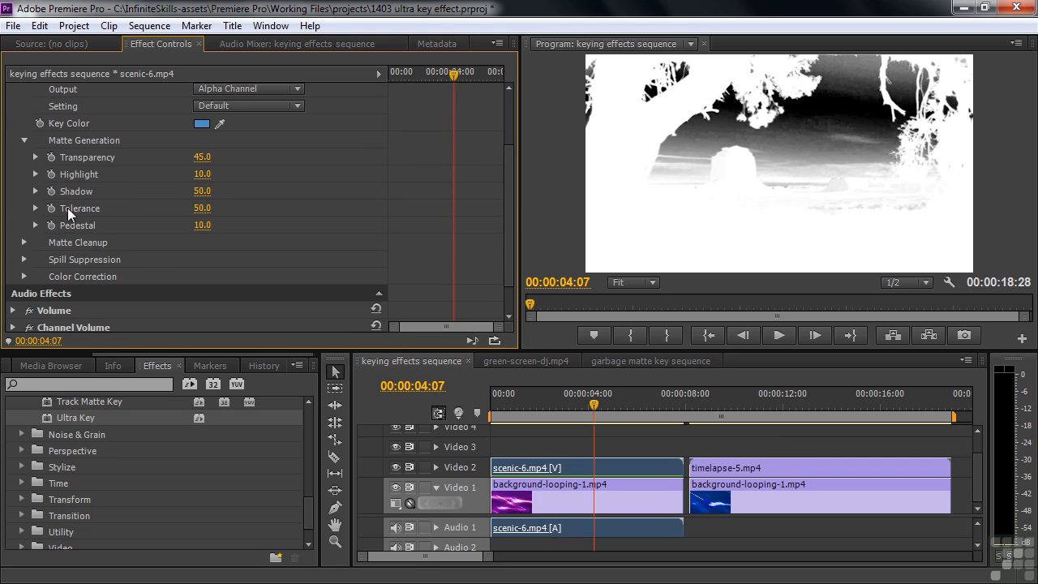
left_click(37, 158)
left_click_drag(178, 184, 280, 187)
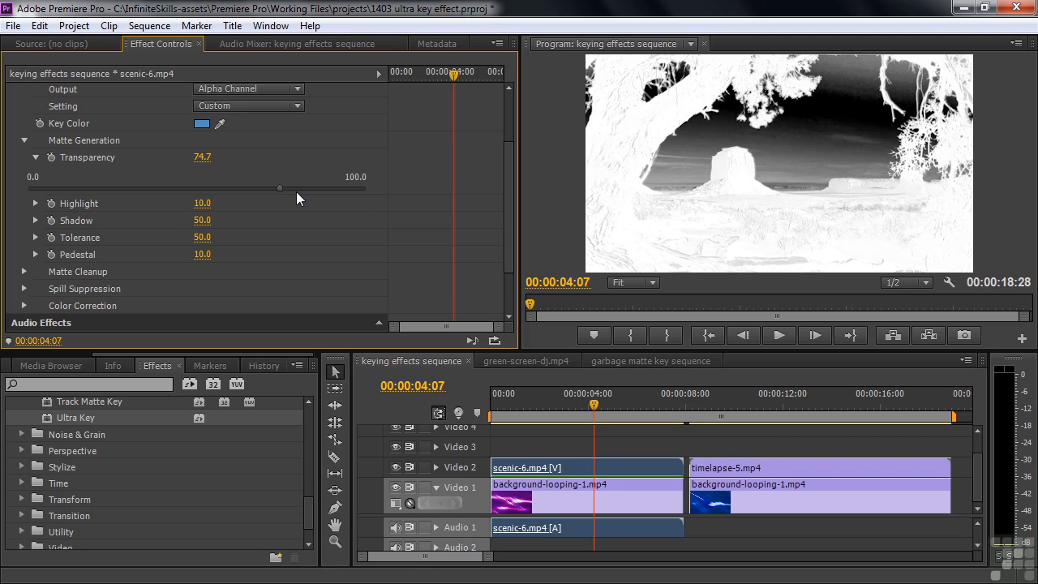
left_click_drag(284, 187, 252, 193)
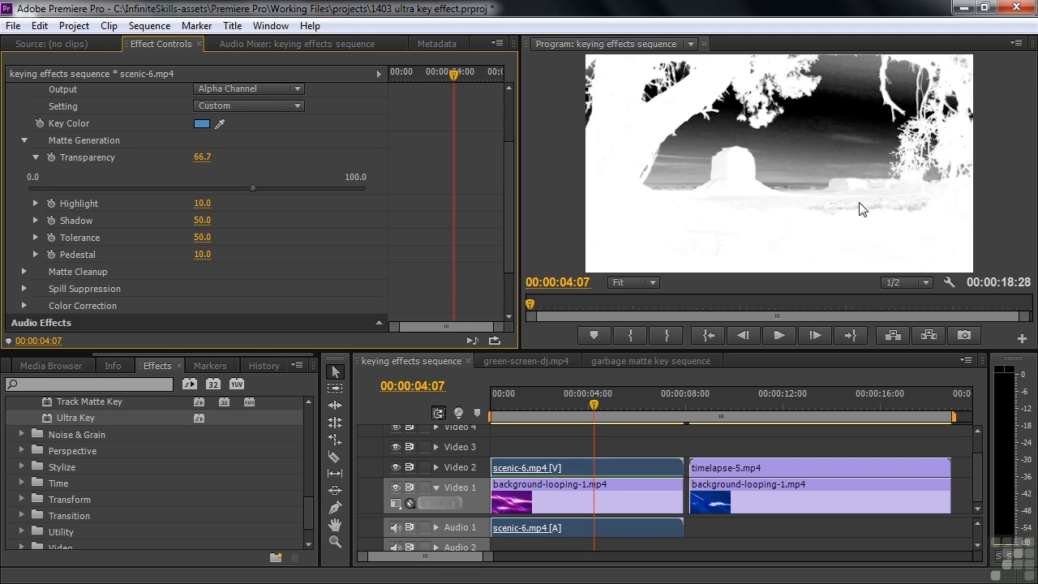
Step: Set the Matte Generation highlight to 0 and the shadow to about 62.7
left_click(35, 203)
left_click_drag(64, 234, 21, 235)
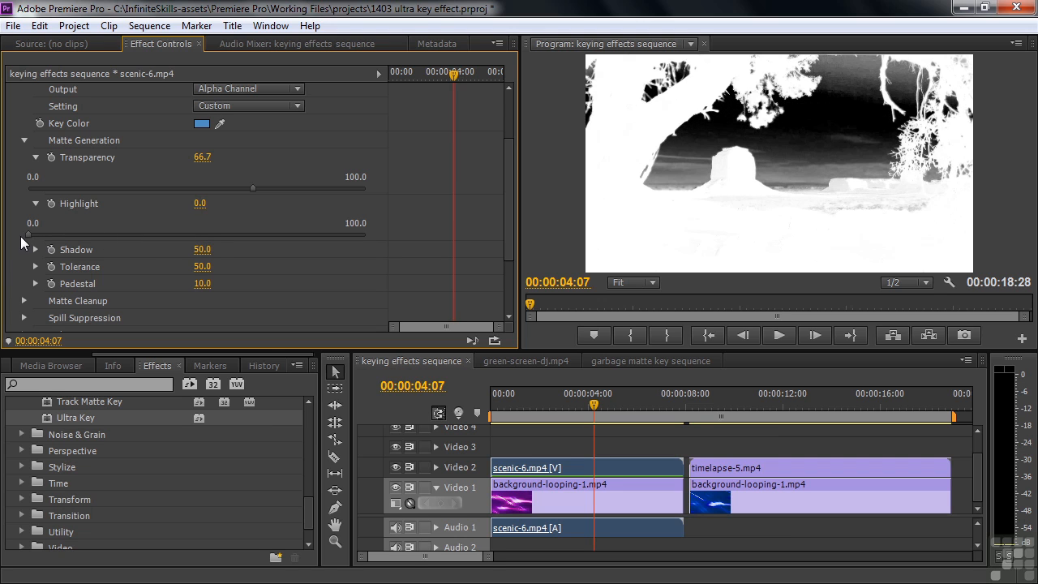
left_click(36, 249)
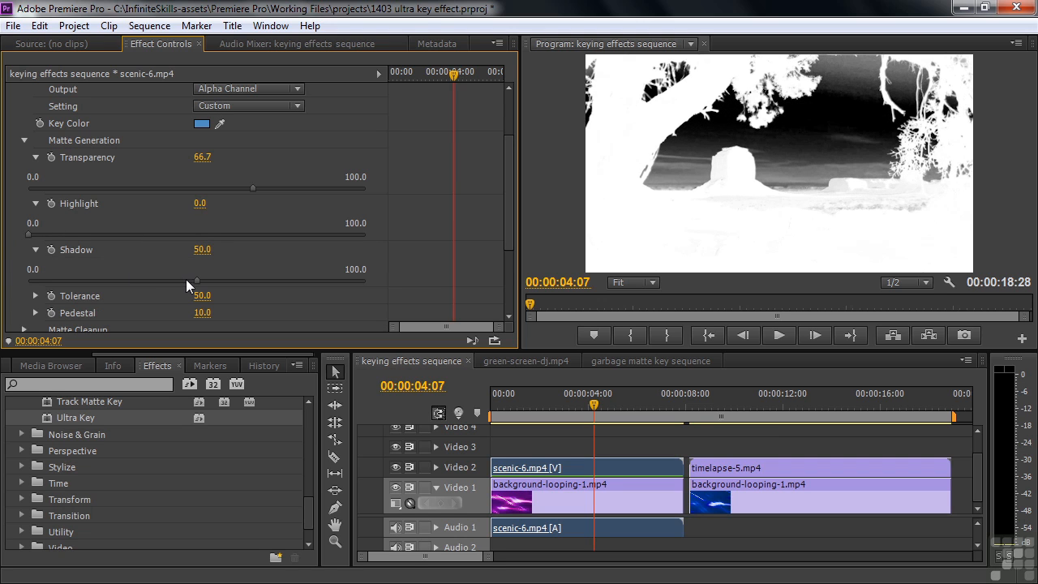
left_click_drag(197, 280, 240, 291)
Step: Set the Matte Generation tolerance to about 67.5 and the pedestal to about 94.9
left_click_drag(510, 223, 511, 268)
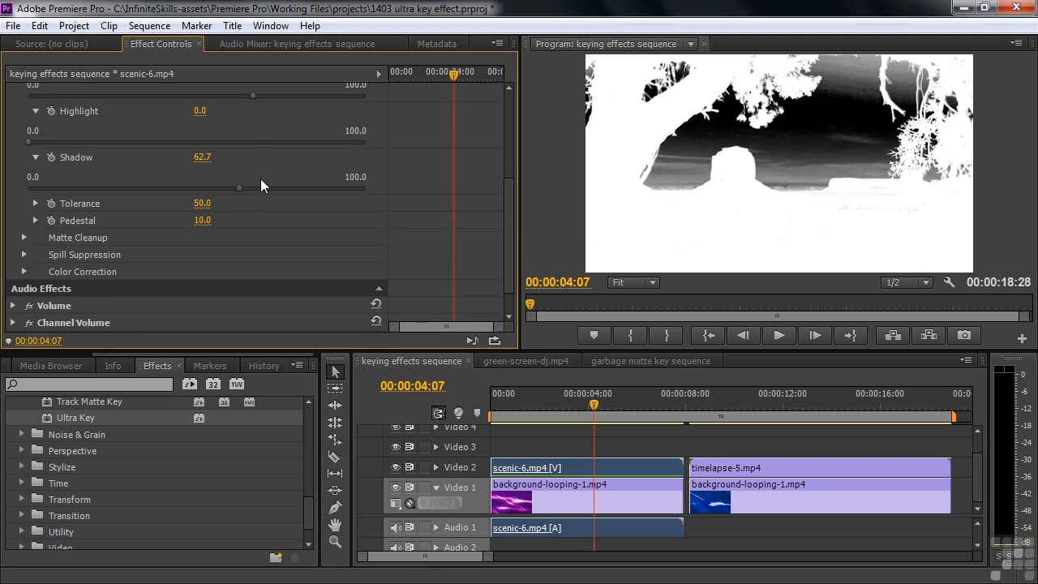
left_click(36, 203)
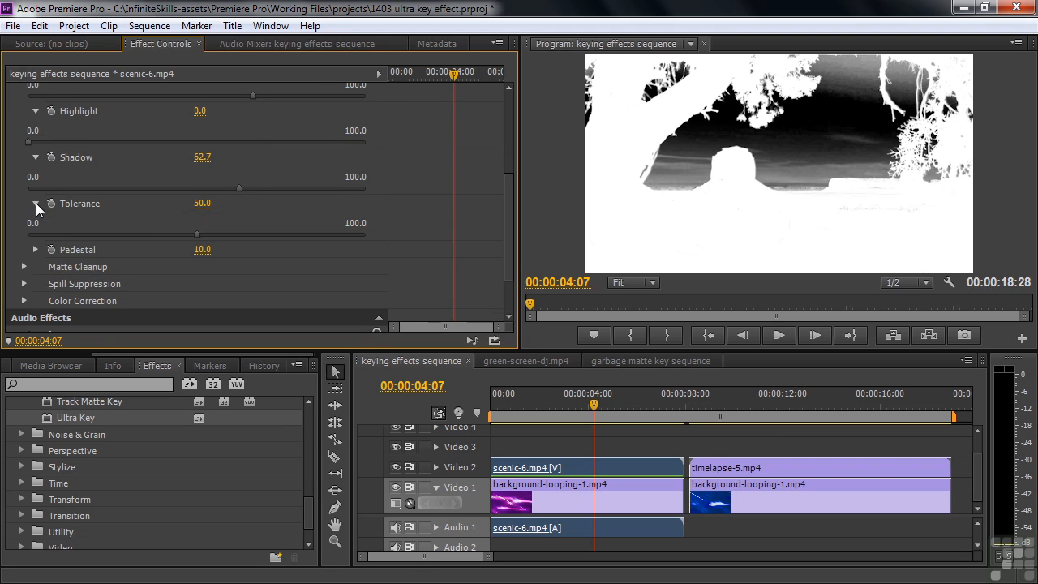
mouse_move(197, 235)
left_mouse_down()
mouse_move(165, 234)
mouse_move(180, 238)
left_mouse_up()
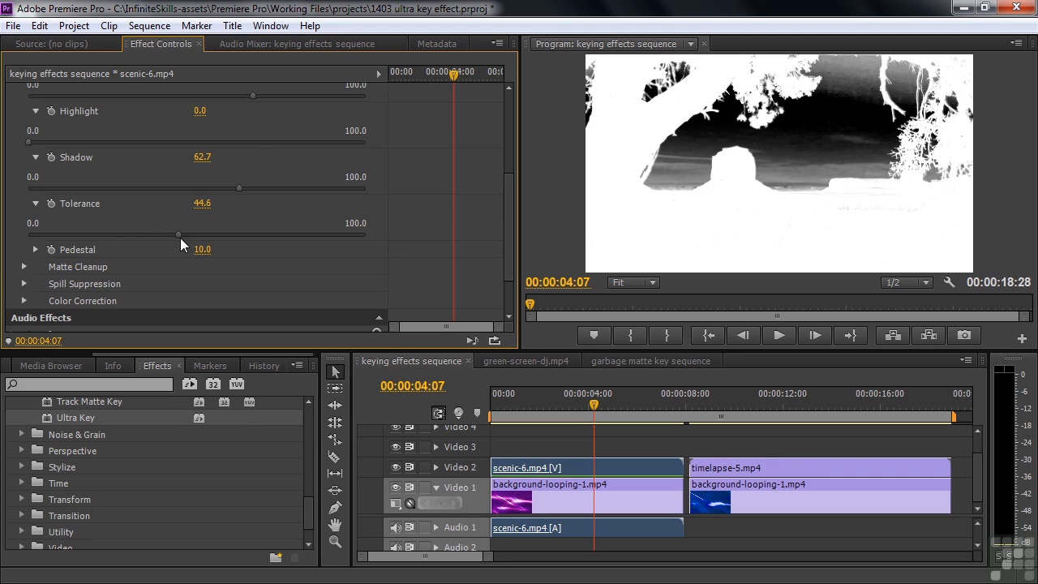
mouse_move(264, 234)
left_mouse_down()
mouse_move(356, 238)
mouse_move(204, 234)
mouse_move(358, 235)
mouse_move(258, 236)
left_mouse_up()
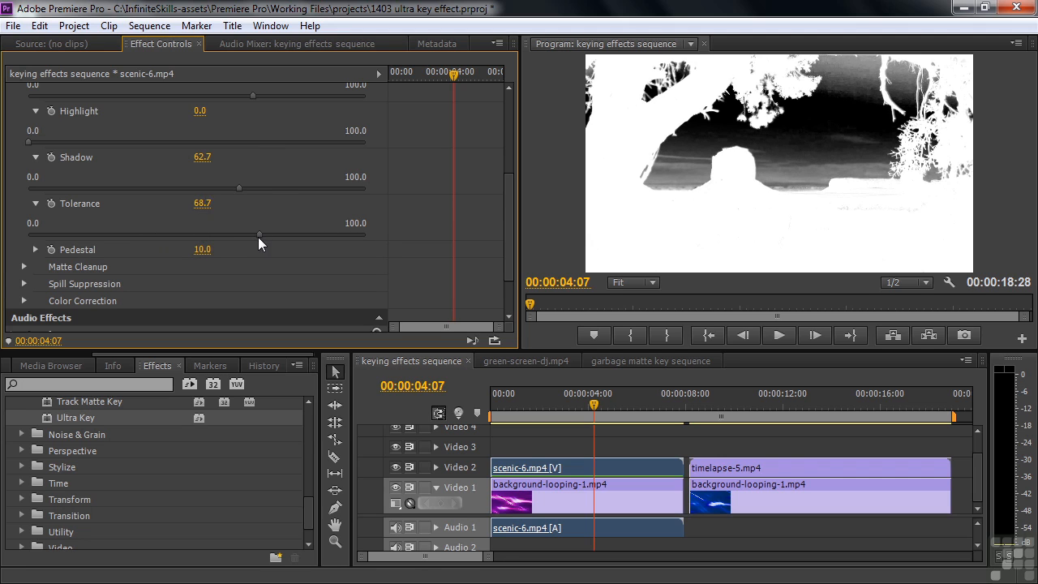
left_click(36, 249)
left_click_drag(60, 281, 345, 290)
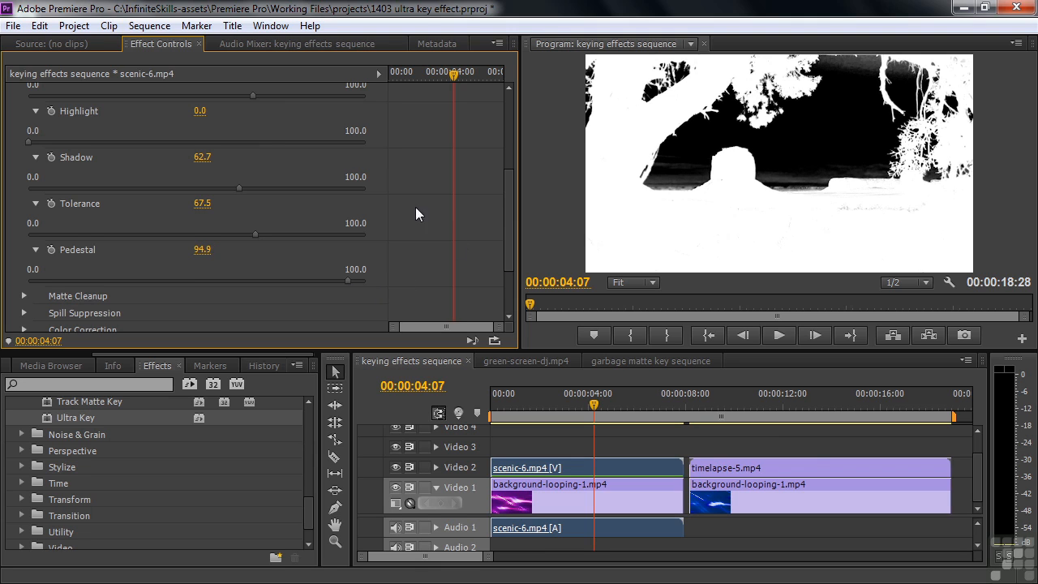
Step: Collapse the Matte Generation settings and set the Ultra Key output of scenic-6.mp4 back to Composite
mouse_move(252, 97)
left_mouse_down()
mouse_move(242, 98)
mouse_move(262, 108)
mouse_move(254, 114)
mouse_move(253, 98)
left_mouse_up()
left_click_drag(506, 203, 450, 158)
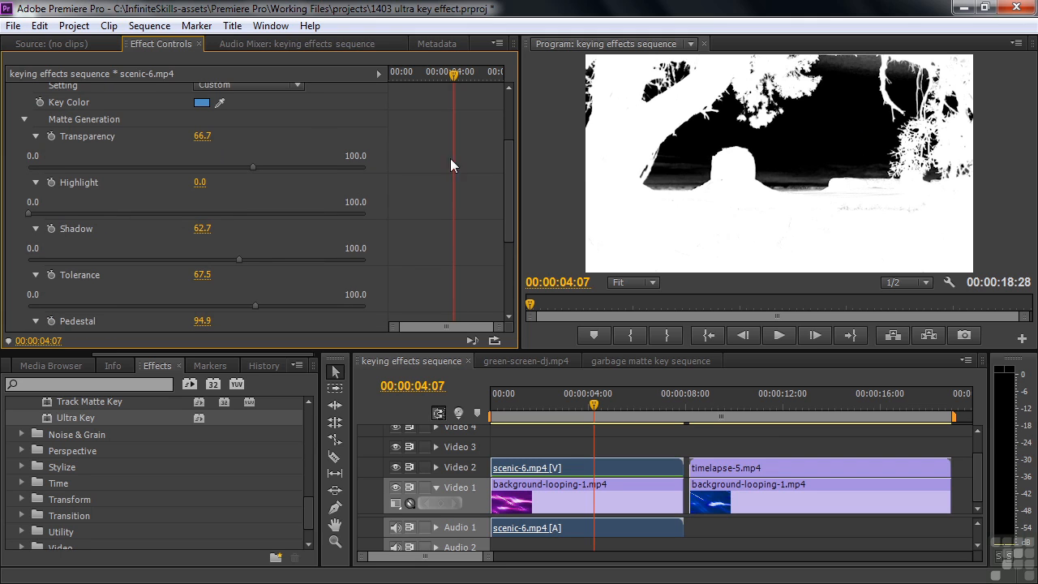
left_click(25, 119)
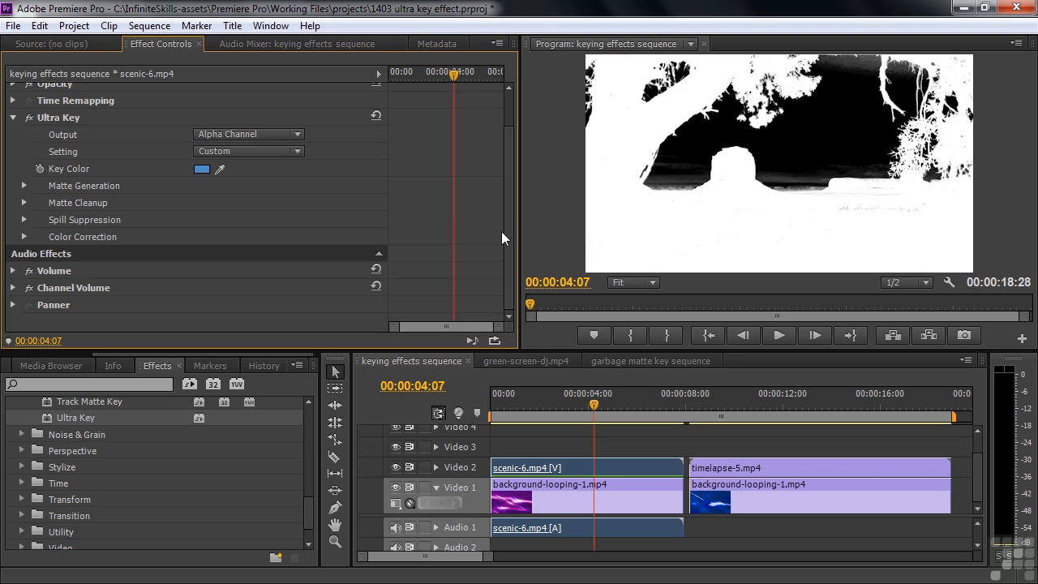
left_click_drag(509, 236, 472, 195)
left_click(299, 176)
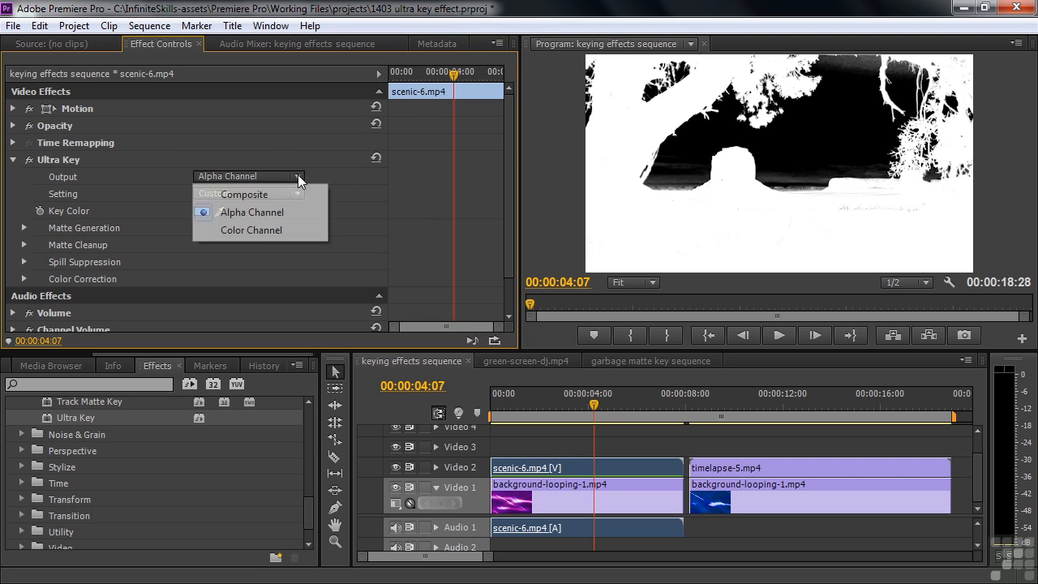
left_click(254, 193)
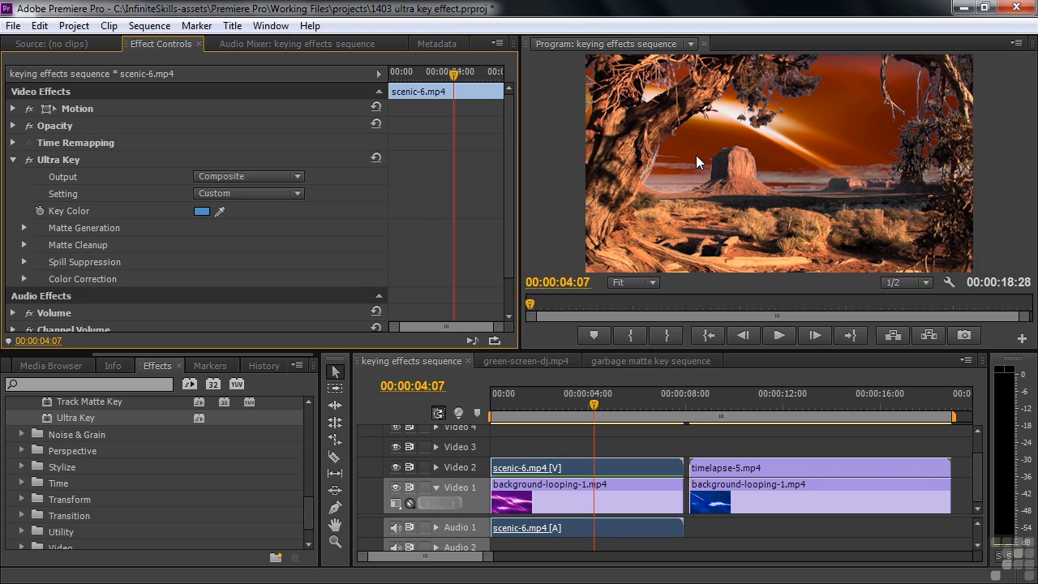
Step: Set the Matte Cleanup values to Choke 78, Soften 69, Contrast 69 and Mid Point 100
left_click(23, 244)
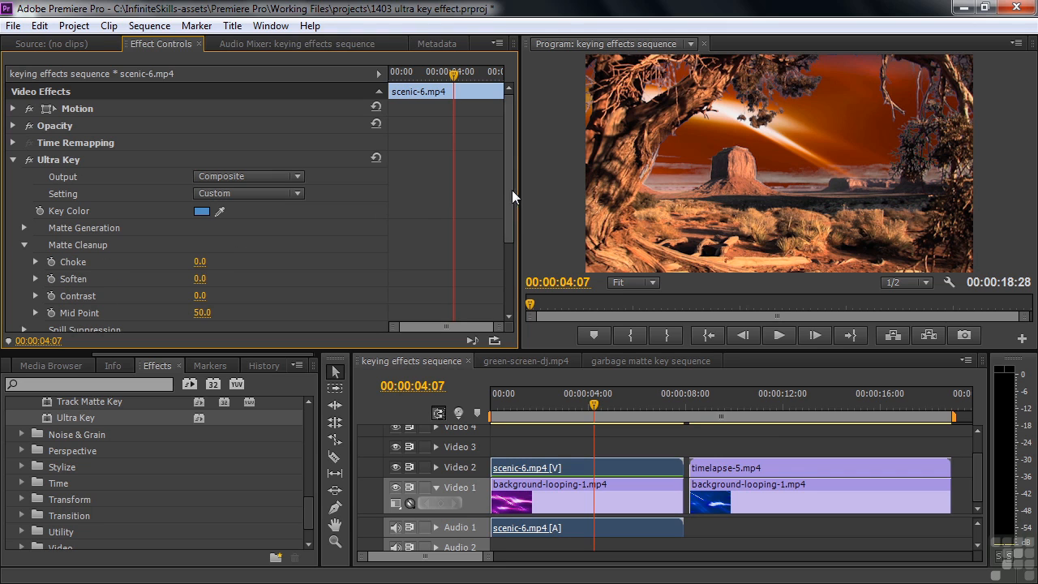
left_click_drag(513, 199, 508, 241)
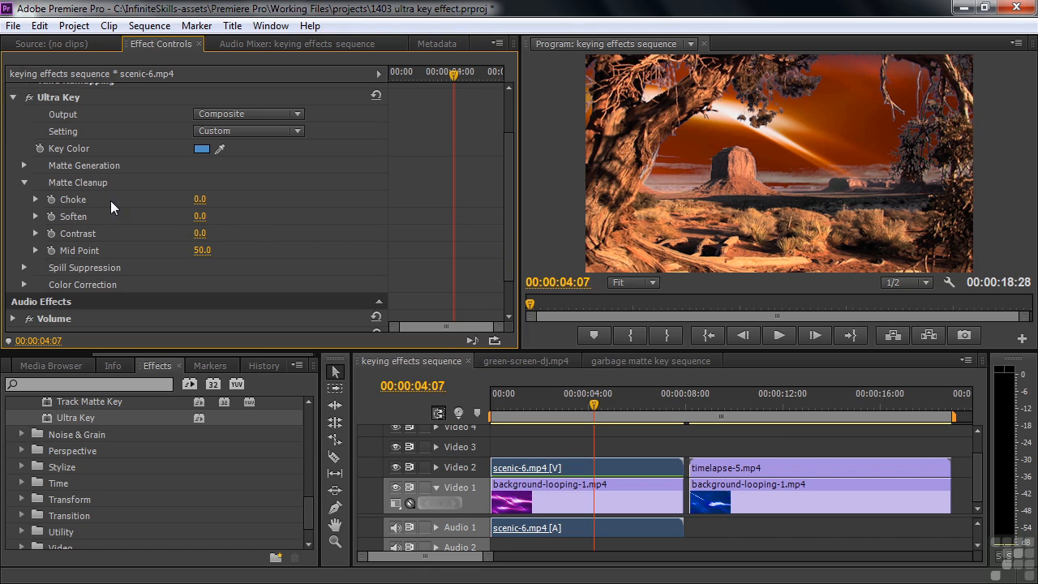
left_click_drag(200, 201, 263, 201)
left_click_drag(200, 217, 257, 217)
left_click_drag(200, 234, 241, 253)
left_click_drag(202, 250, 126, 250)
left_click_drag(199, 250, 255, 250)
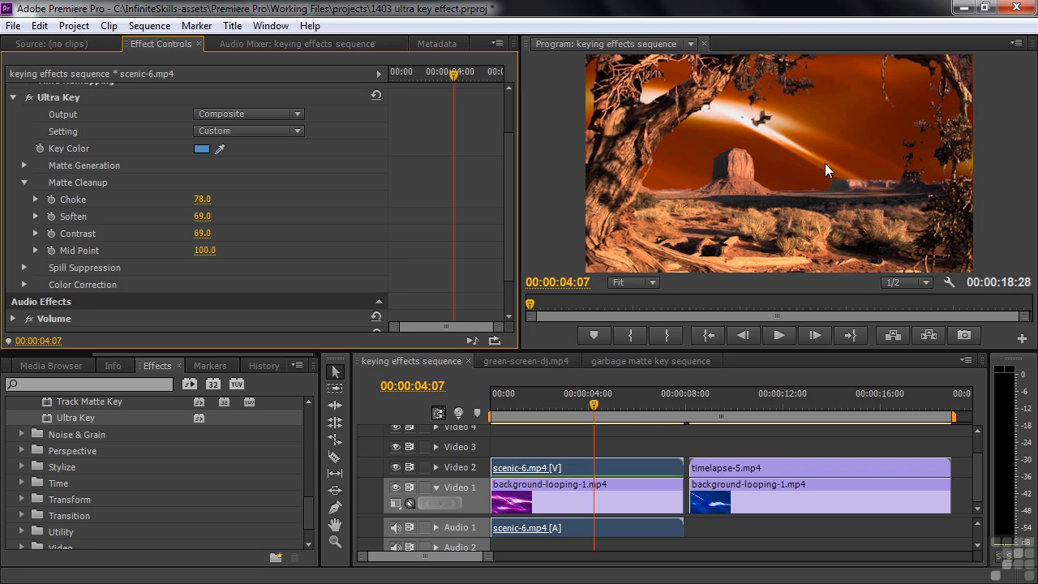
Step: Move the playhead to 00:00:13:11 and apply the Ultra Key effect to the timelapse-5.mp4 clip
left_click_drag(594, 405, 816, 403)
left_click(797, 462)
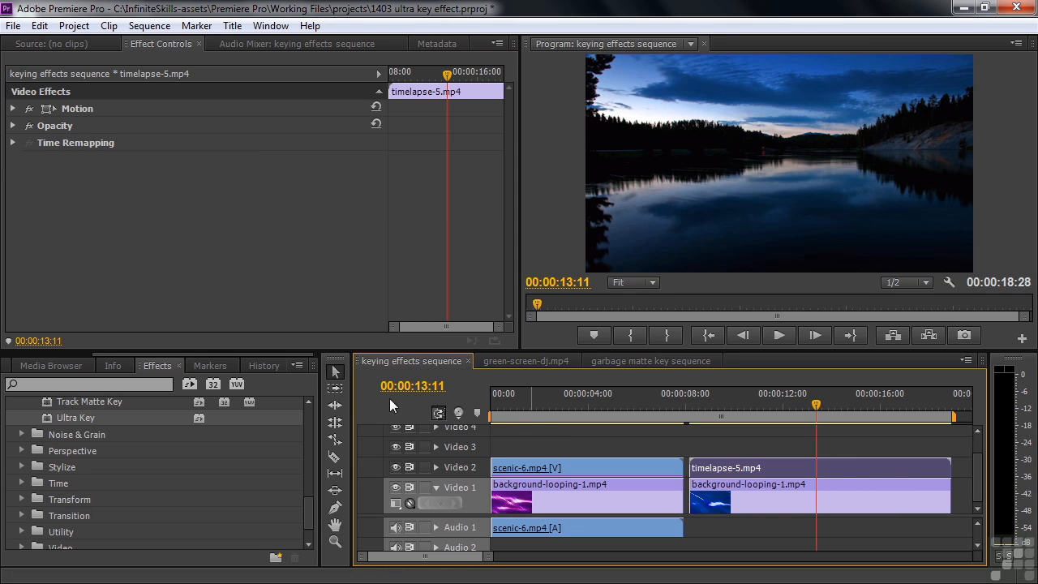
double_click(45, 415)
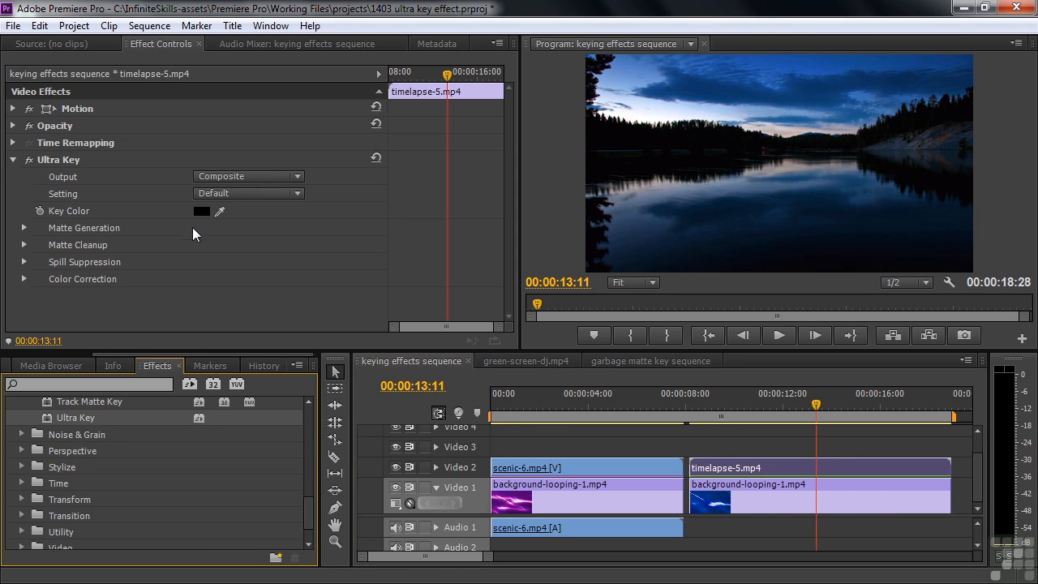
Step: At 00:00:14:09, sample the dark area below the treeline as the timelapse-5.mp4 key color and set the output to Alpha Channel
left_click_drag(816, 405, 841, 426)
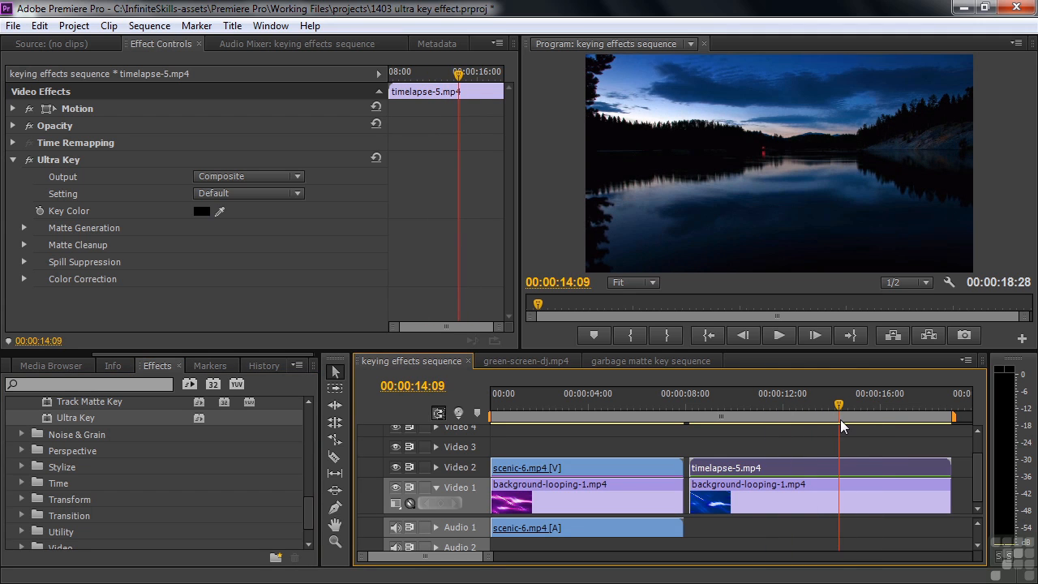
left_click(220, 211)
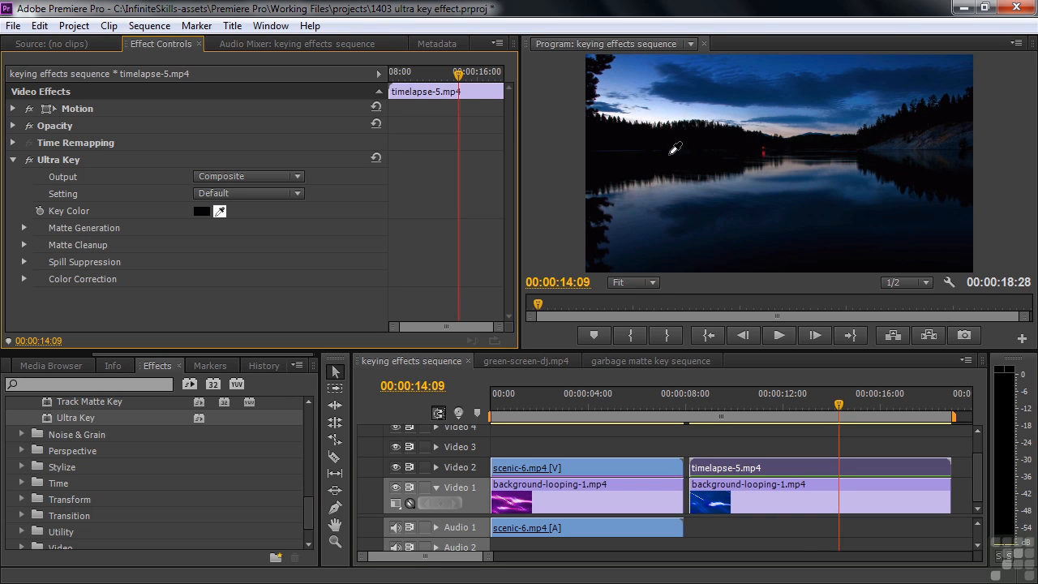
left_click(671, 152)
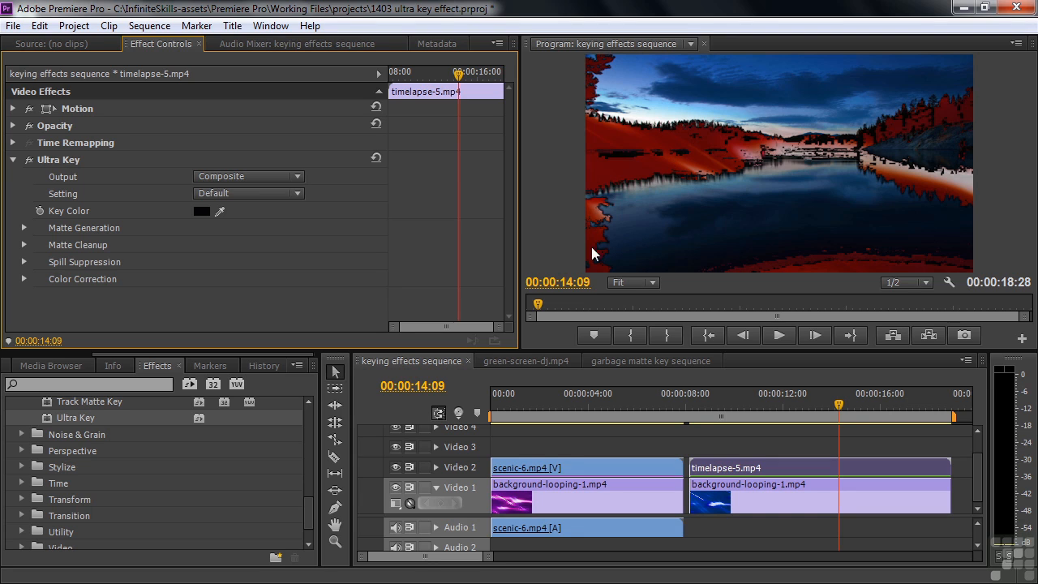
left_click(296, 175)
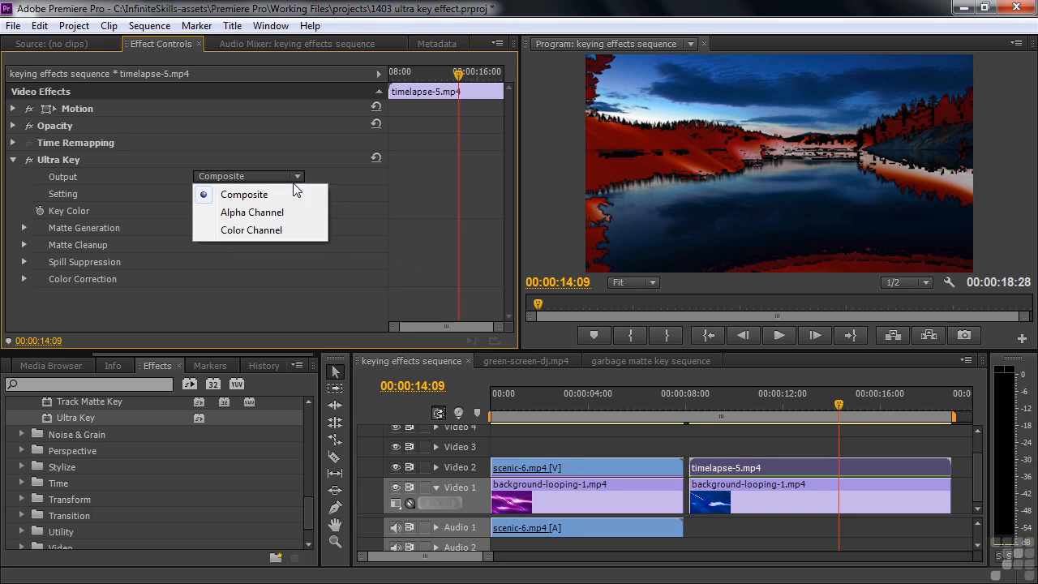
left_click(279, 212)
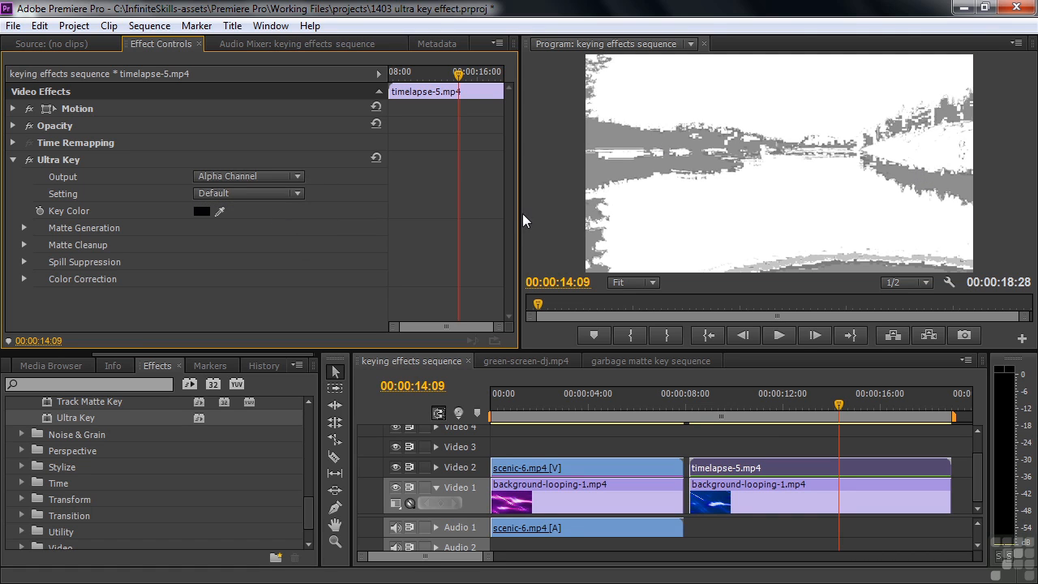
Step: Set the timelapse-5.mp4 Matte Generation values to Transparency 80, Highlight 20, Shadow 61, Tolerance 97 and Pedestal 100
left_click(24, 228)
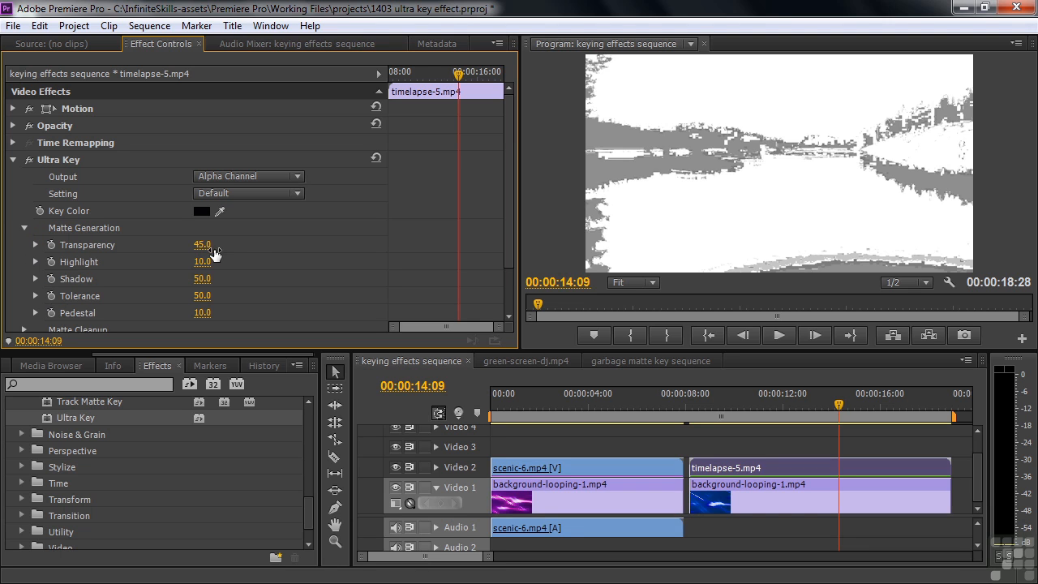
left_click_drag(202, 244, 234, 244)
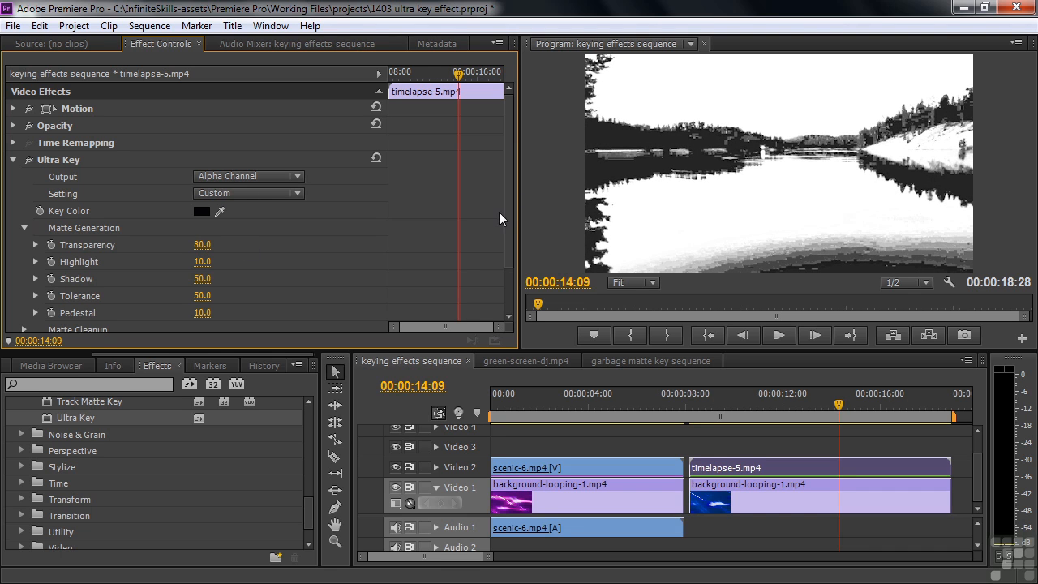
scroll(500, 243, "down", 2)
left_click_drag(202, 206, 275, 253)
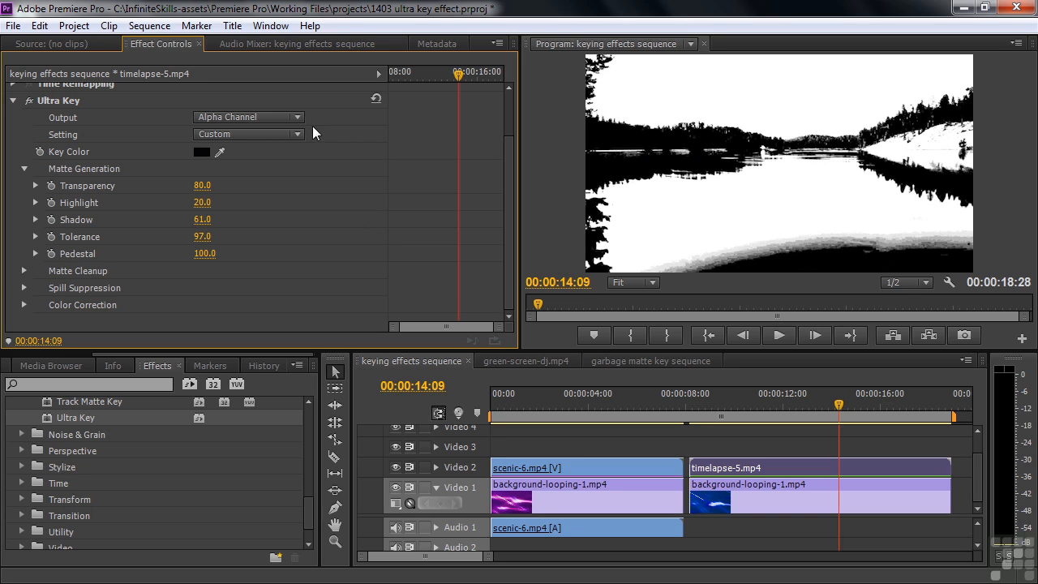
Step: Resample the key color from the dark shoreline, set Transparency to 72 and Pedestal to 100, and return the output to Composite
left_click(219, 151)
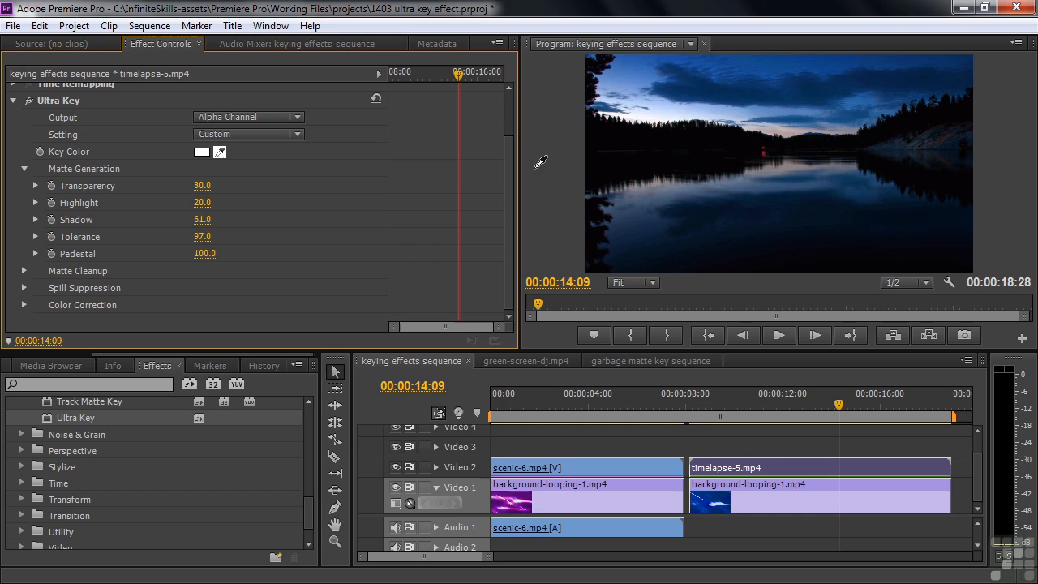
left_click(630, 152)
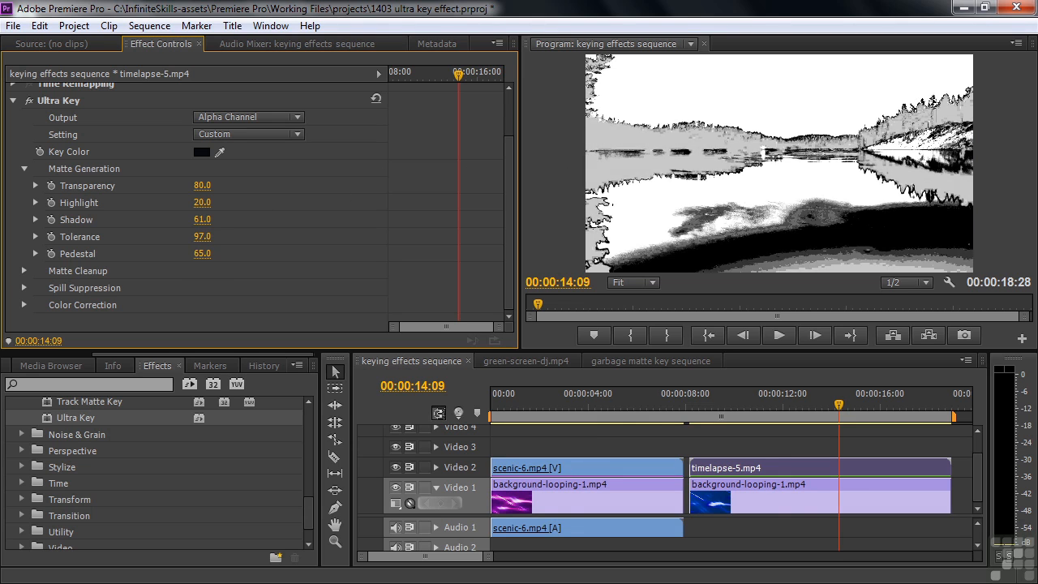
left_click_drag(202, 189, 633, 171)
mouse_move(212, 252)
left_mouse_down()
mouse_move(183, 253)
mouse_move(215, 253)
left_mouse_up()
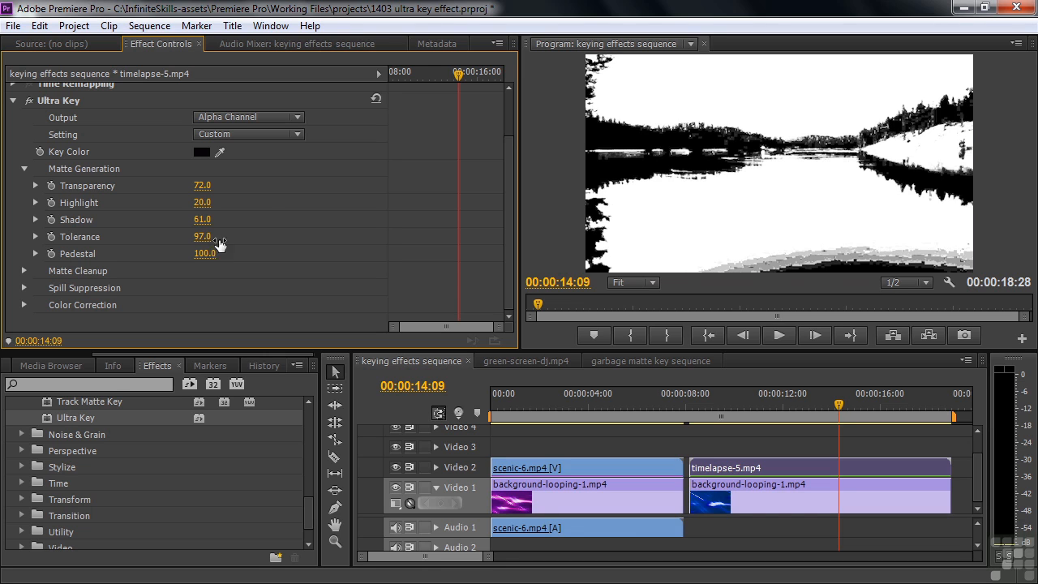
left_click(299, 117)
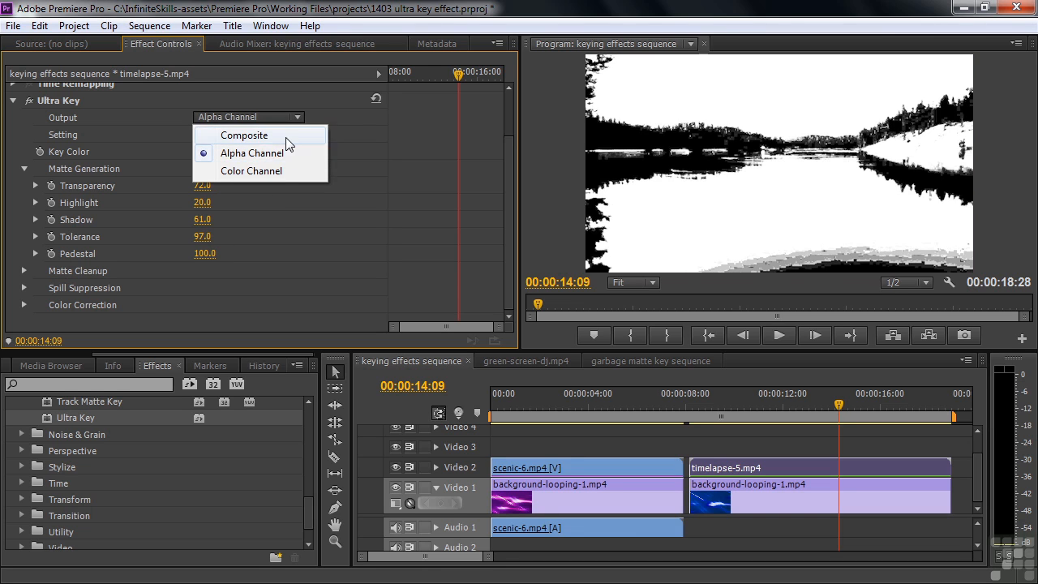
left_click(285, 137)
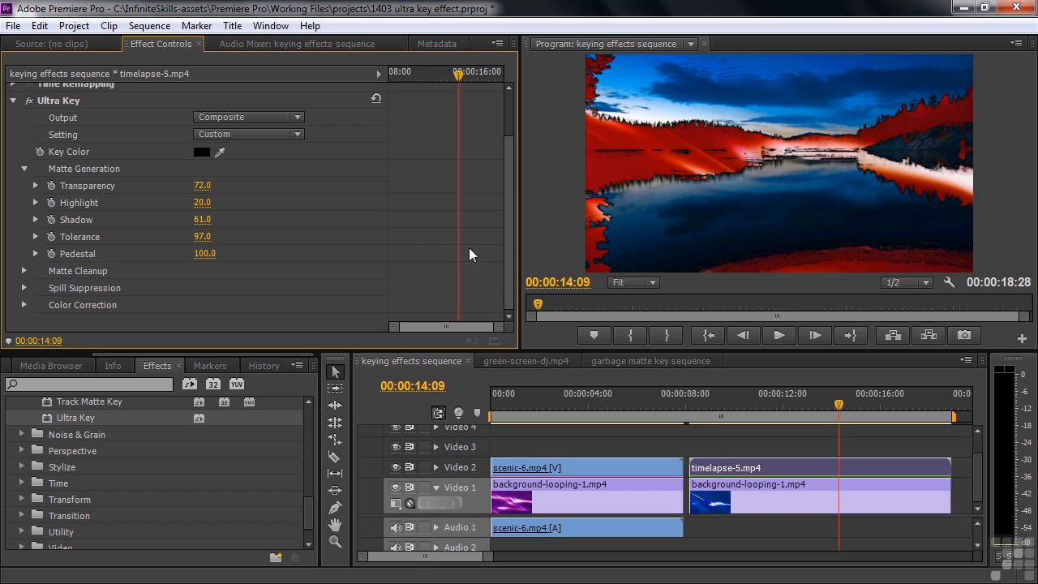
Step: Set the Matte Cleanup Choke and Soften of timelapse-5.mp4 to 100 each and play back the result to 00:00:17:06
left_click(23, 271)
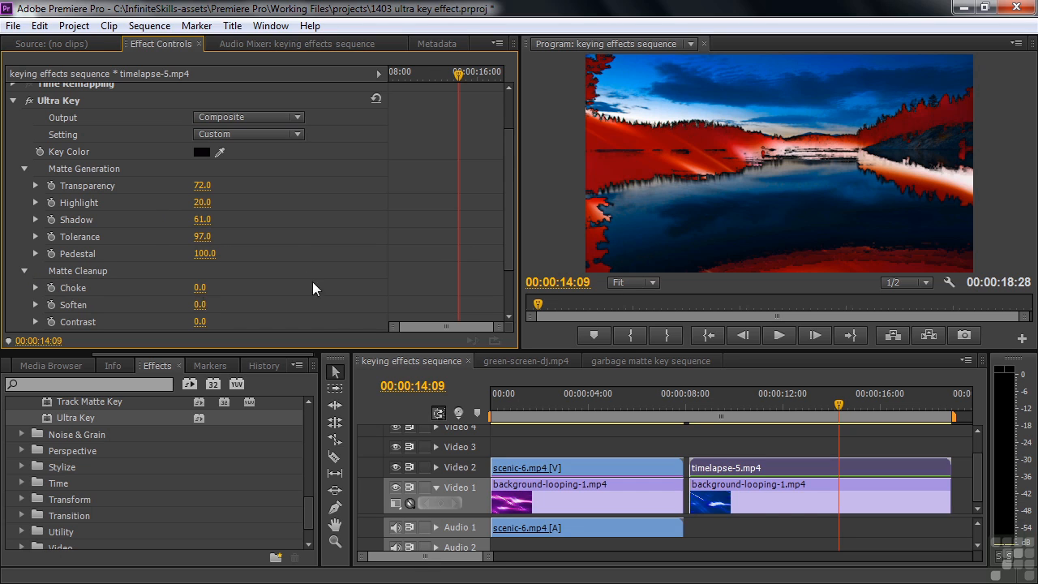
left_click_drag(509, 206, 510, 243)
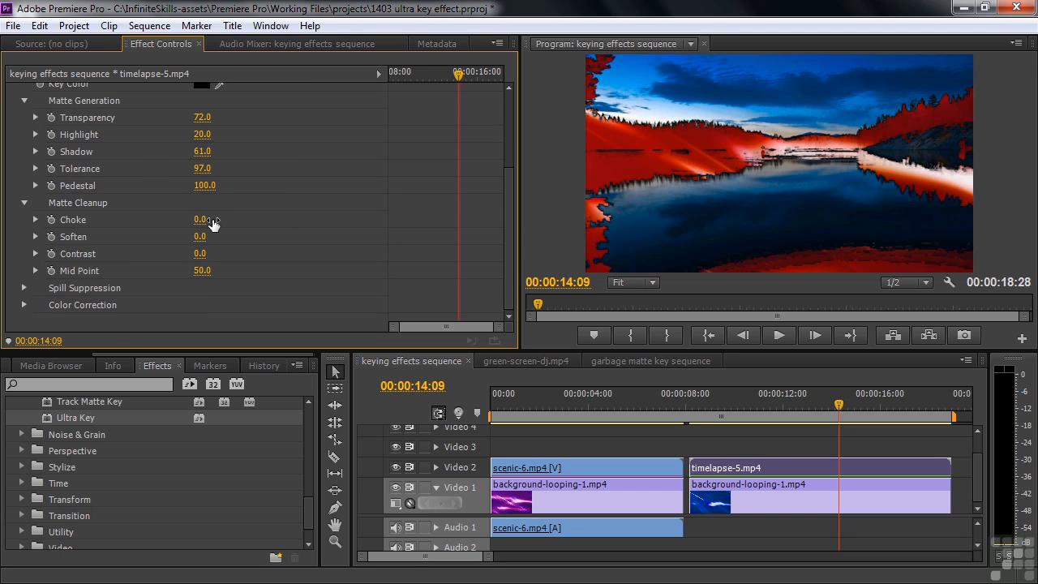
left_click_drag(200, 219, 280, 220)
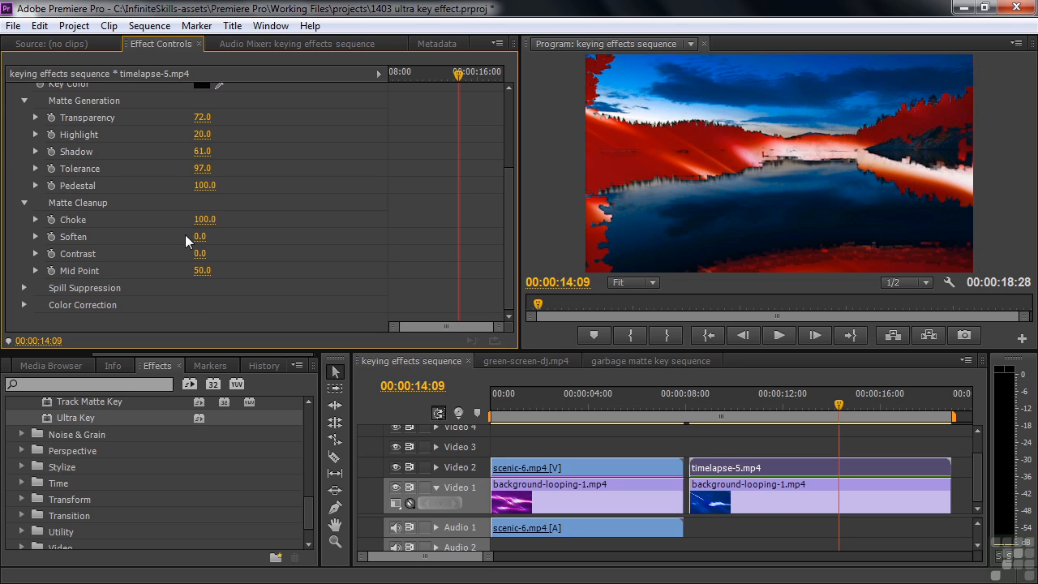
left_click_drag(200, 236, 281, 236)
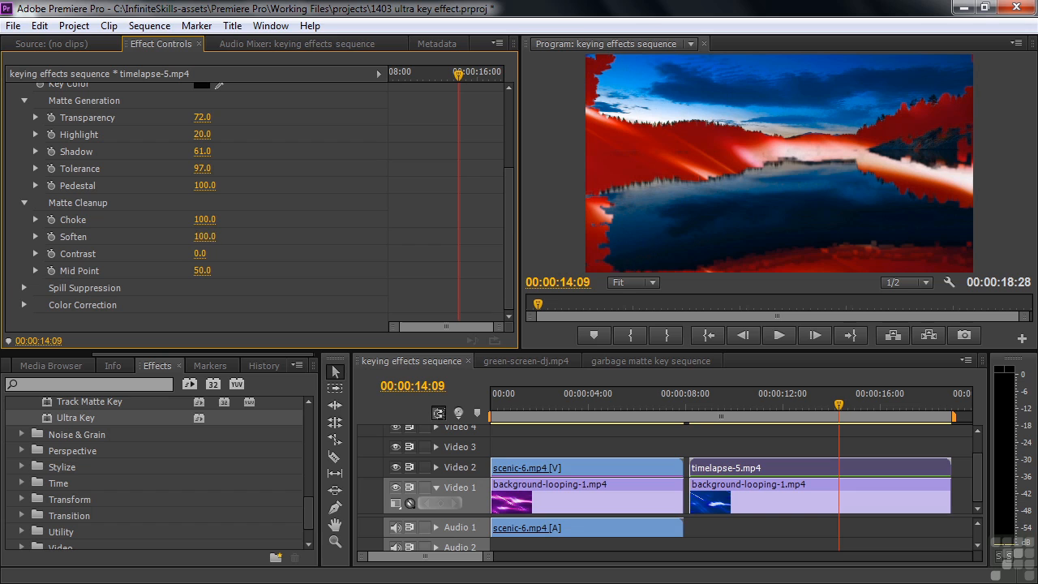
mouse_move(202, 255)
left_mouse_down()
mouse_move(239, 255)
mouse_move(161, 273)
mouse_move(241, 273)
mouse_move(201, 272)
left_mouse_up()
key("space")
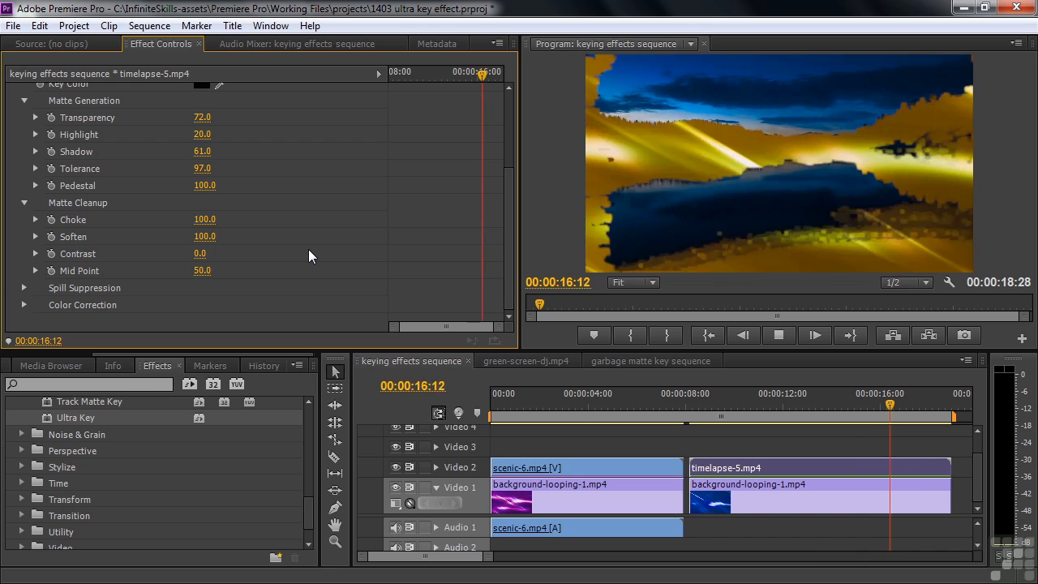
key("space")
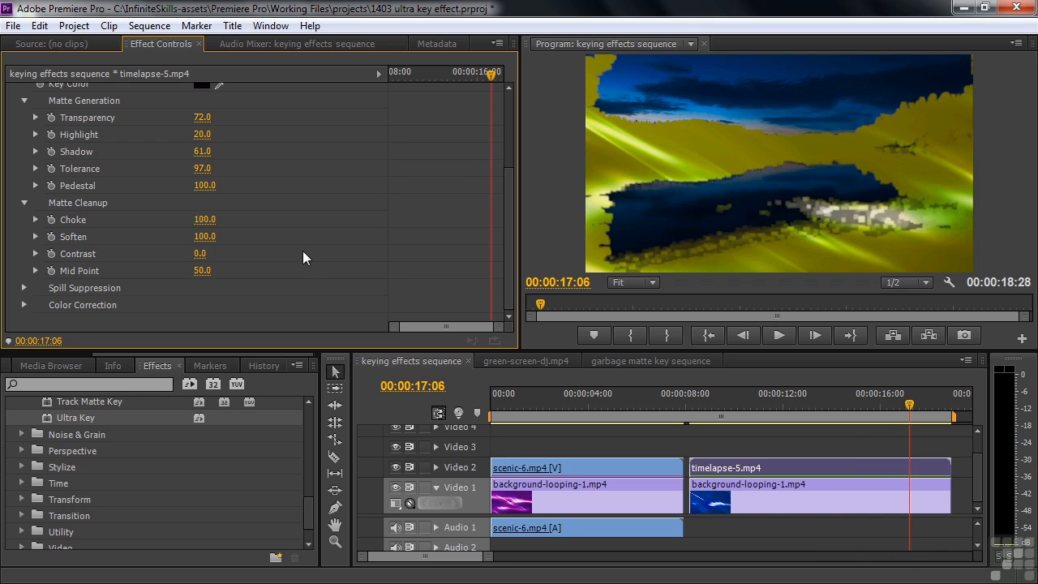
Step: Open the green-screen-dj.mp4 sequence, select its green-screen-dj.mp4 clip, and compare the picture with Luma Curve enabled, leaving that effect disabled
left_click(507, 362)
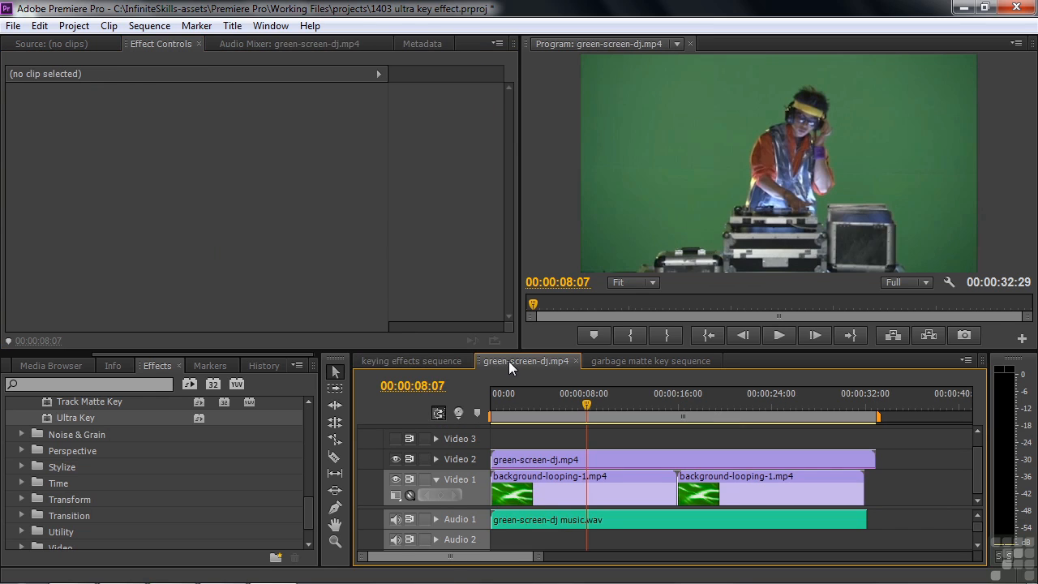
left_click(610, 458)
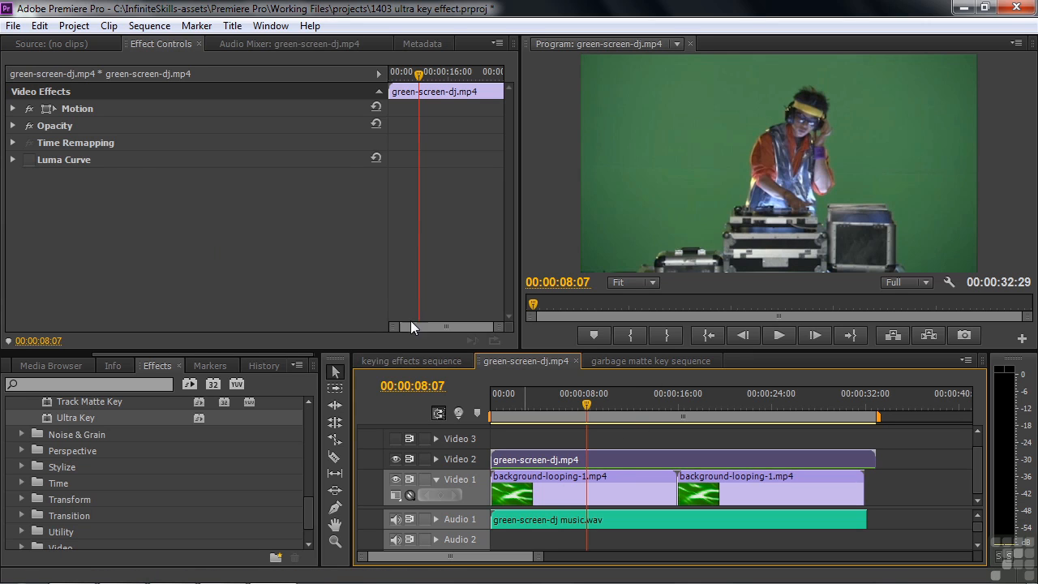
left_click(56, 161)
left_click(28, 160)
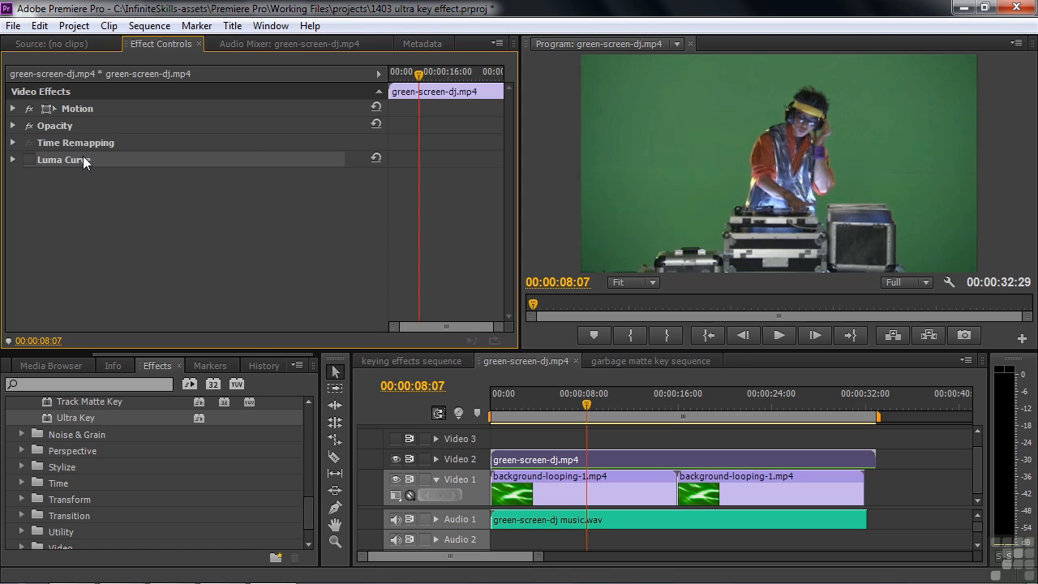
left_click(28, 160)
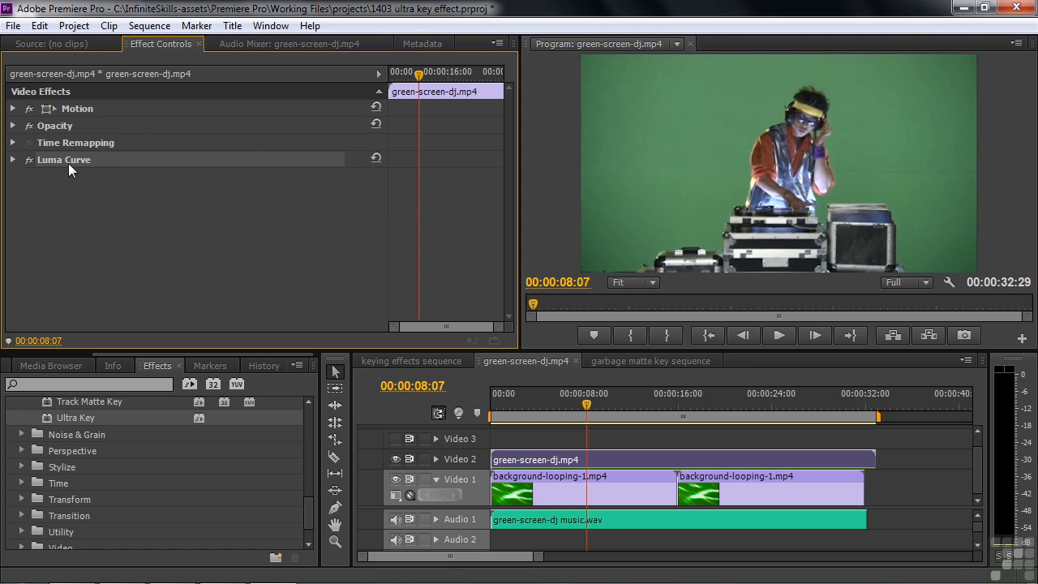
left_click(28, 160)
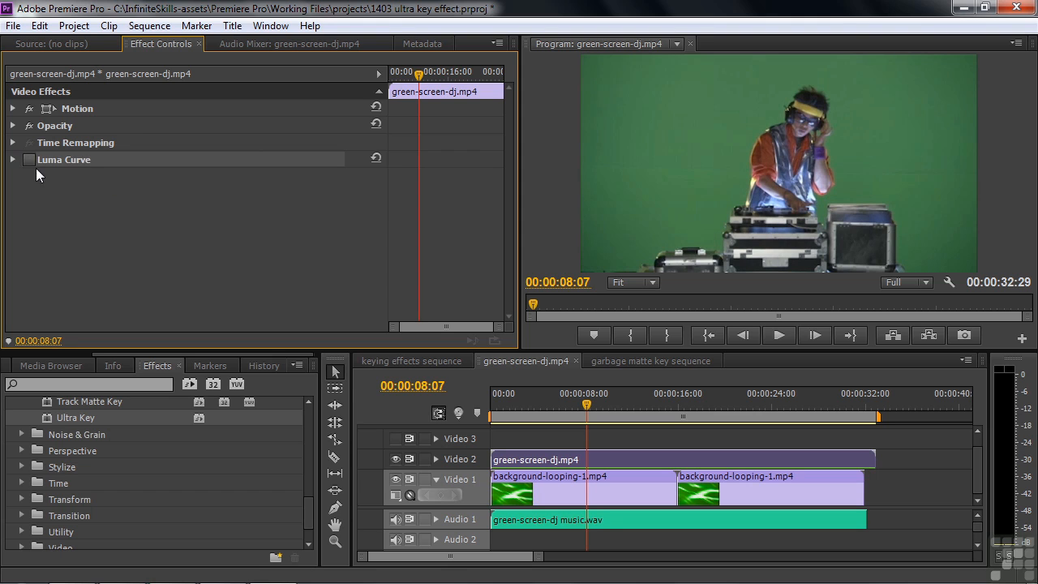
Step: Apply the Ultra Key effect to the green-screen-dj.mp4 clip and sample the green backdrop beside the DJ as the key color
double_click(54, 417)
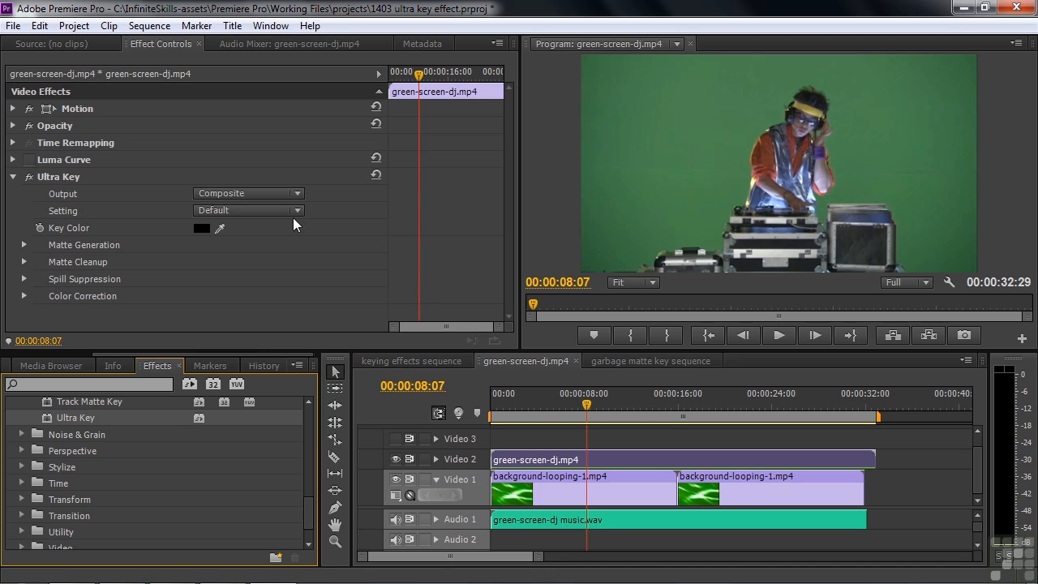
left_click(220, 227)
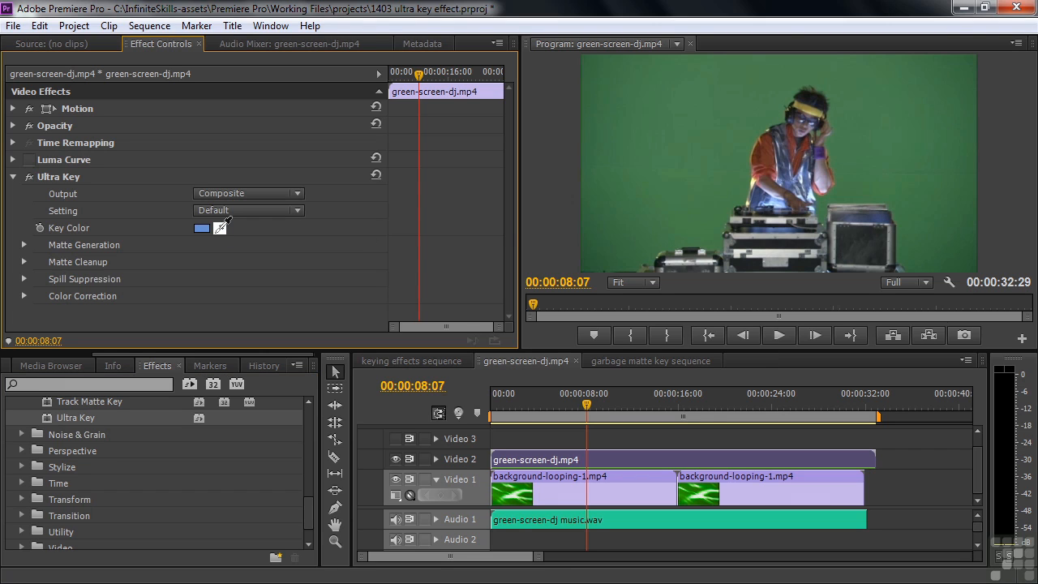
left_click(946, 237)
left_click(622, 236)
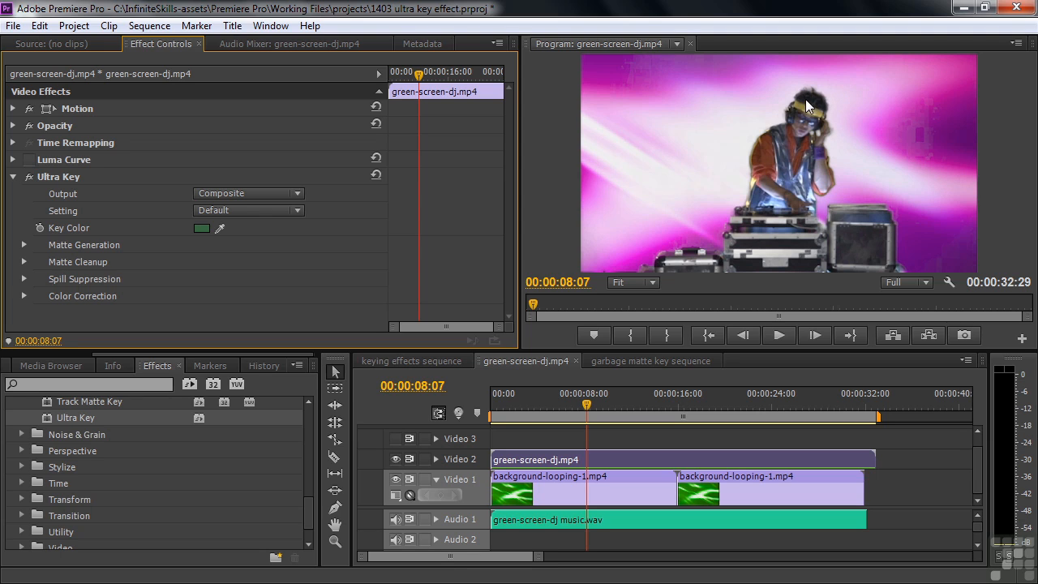
Step: Set the output to Alpha Channel and Matte Generation to Transparency 39, Highlight 0, Shadow 17, Tolerance 63 and Pedestal 27
left_click(299, 193)
left_click(251, 229)
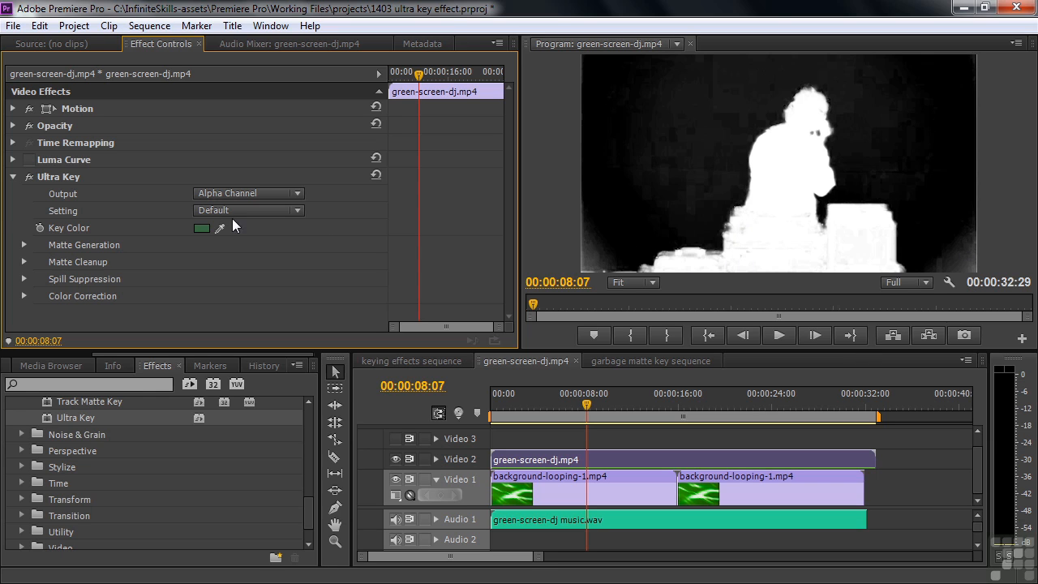
left_click(24, 244)
left_click_drag(507, 207, 500, 278)
left_click_drag(202, 185, 193, 185)
left_click_drag(202, 185, 223, 189)
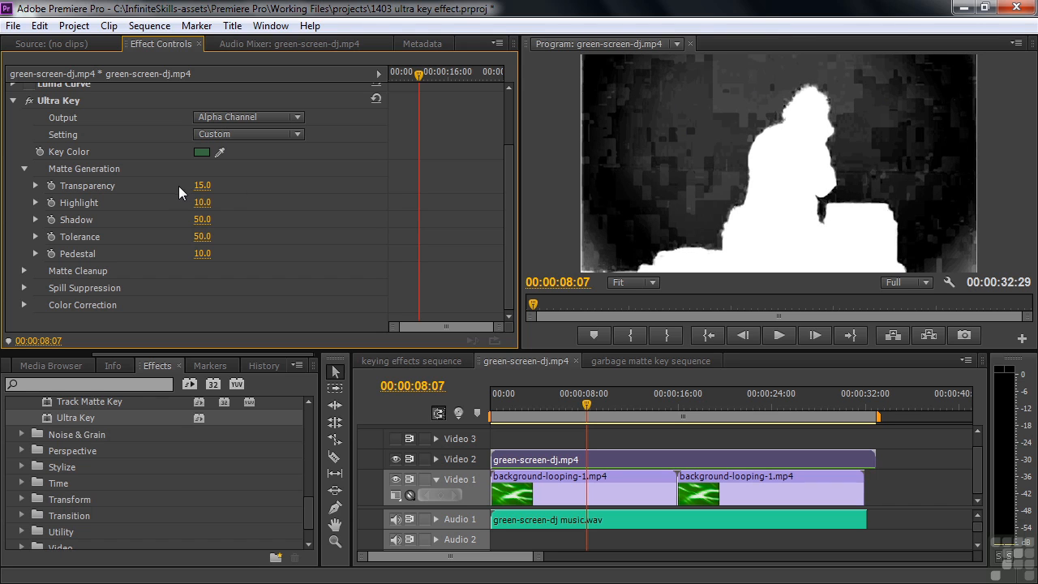
left_click_drag(202, 186, 218, 185)
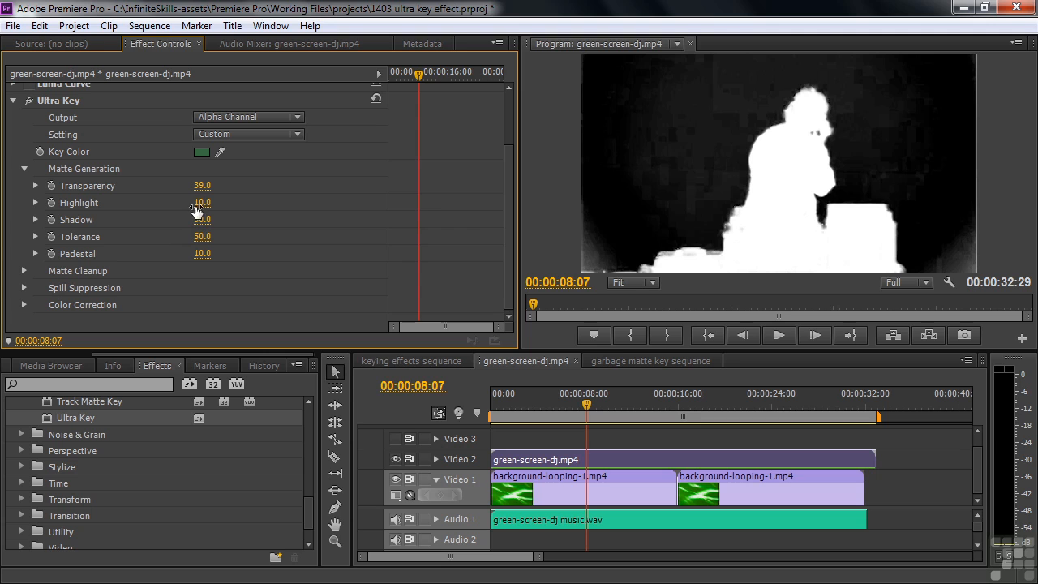
left_click_drag(202, 202, 218, 254)
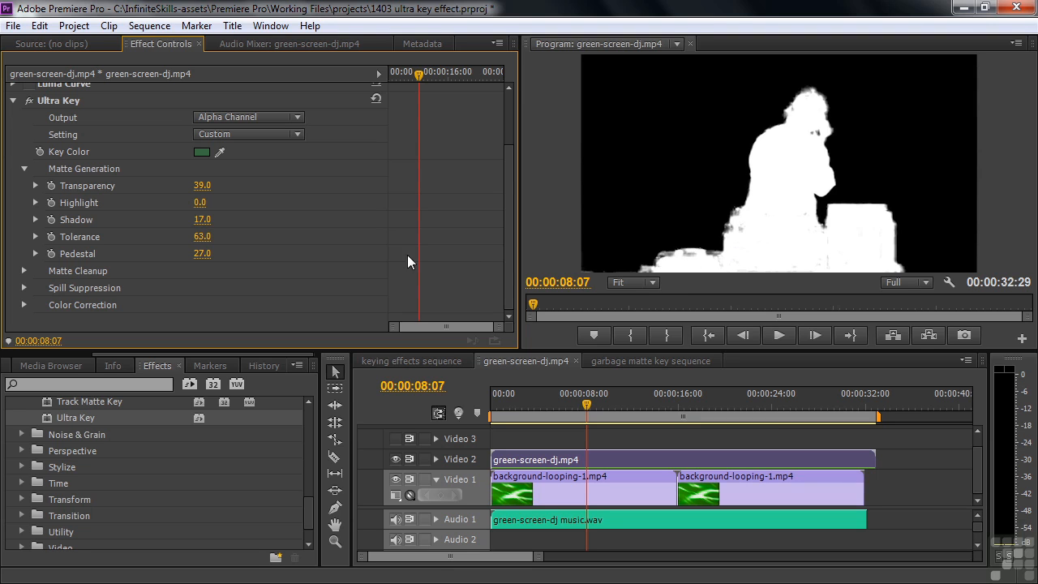
Step: Return the output to Composite and set Matte Cleanup to Choke 4, Soften 5, Contrast 58 and Mid Point 0
left_click(298, 119)
left_click(271, 136)
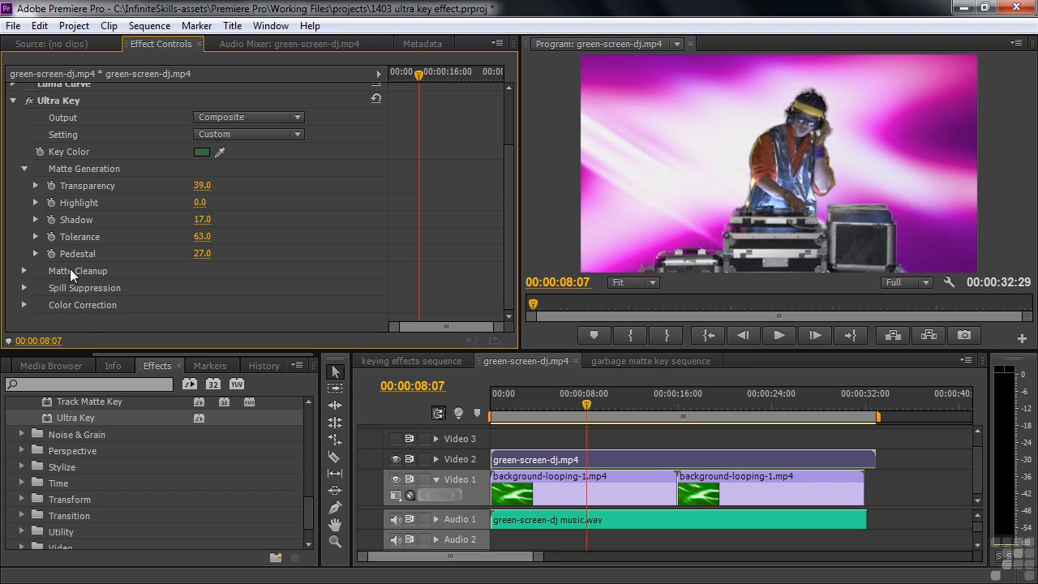
left_click(23, 271)
left_click_drag(504, 207, 516, 303)
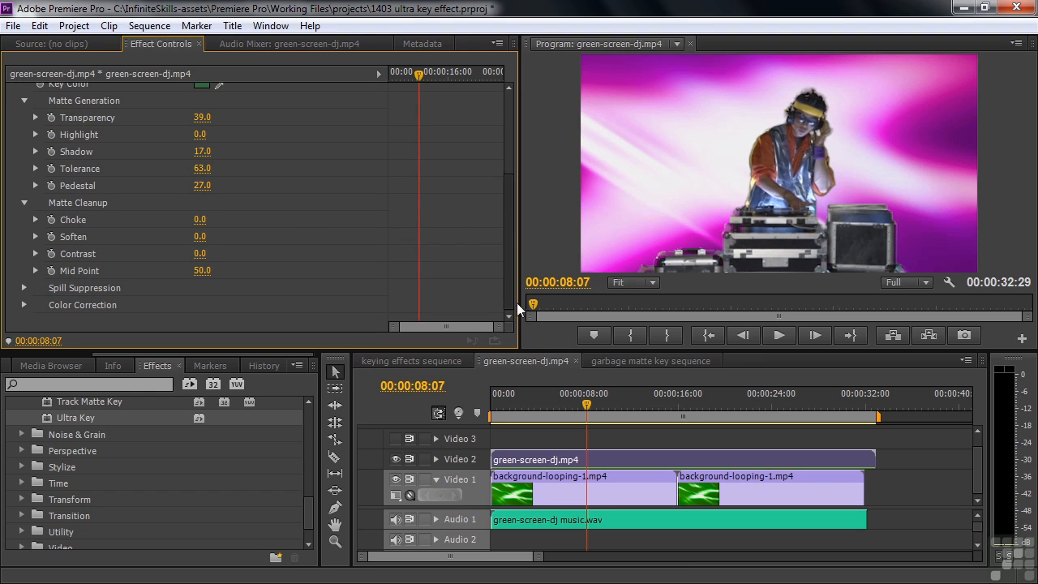
left_click_drag(199, 219, 188, 270)
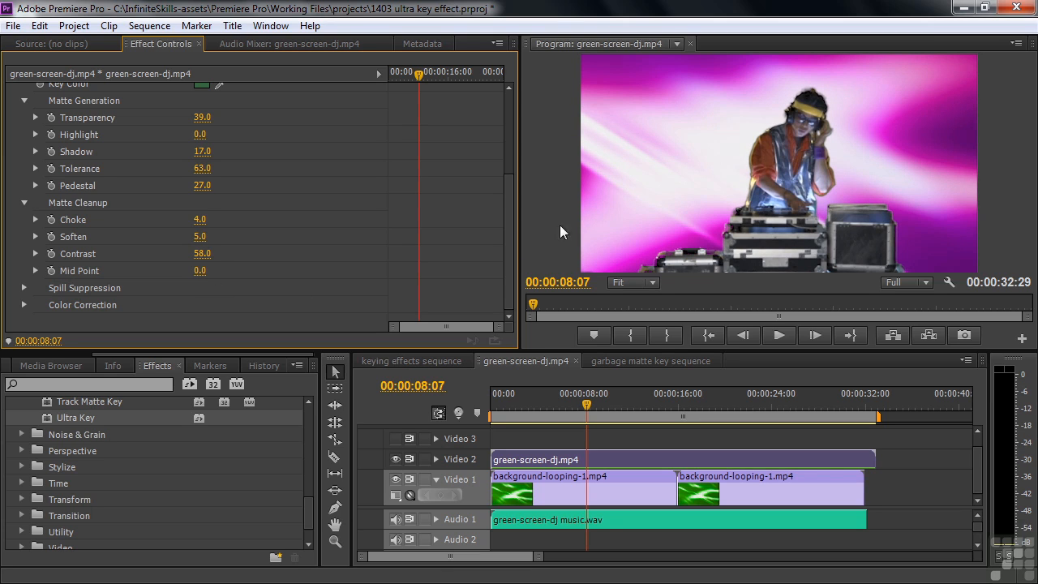
Step: Set the Spill Suppression values to Desaturate 17, Range 33, Spill 21 and Luma 51
left_click(24, 288)
left_click_drag(505, 208, 507, 253)
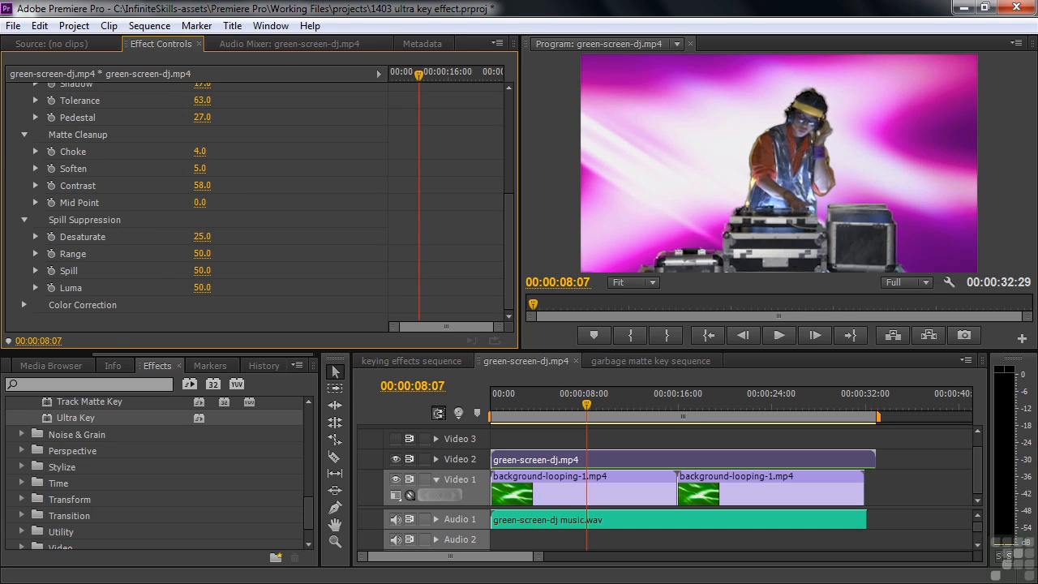
left_click_drag(200, 236, 171, 236)
left_click_drag(201, 253, 191, 287)
left_click_drag(510, 272, 519, 150)
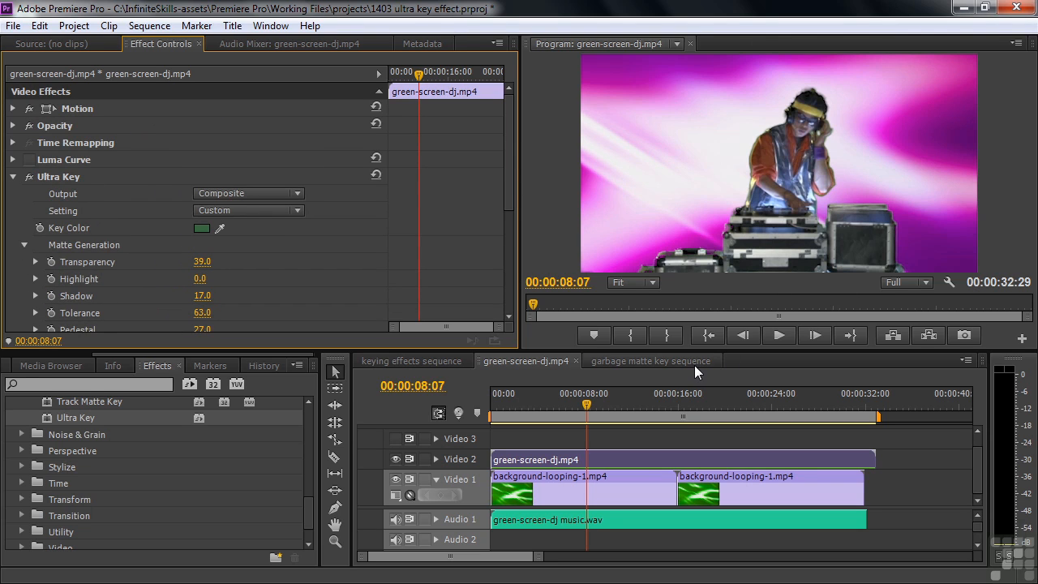
Step: Play the green-screen-dj.mp4 sequence to 00:00:12:19 and set the Matte Cleanup Choke to 73
key("space")
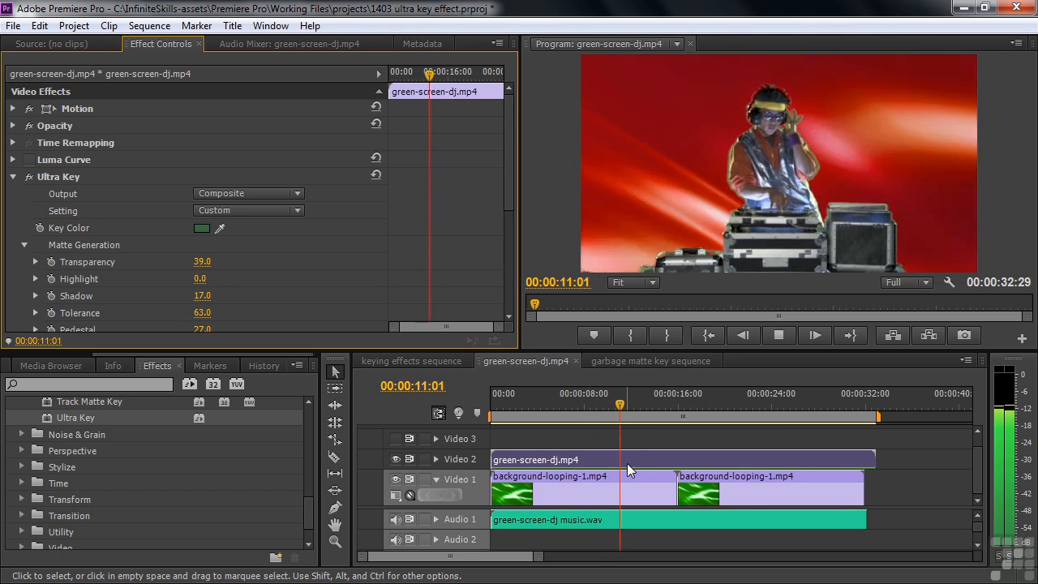
key("space")
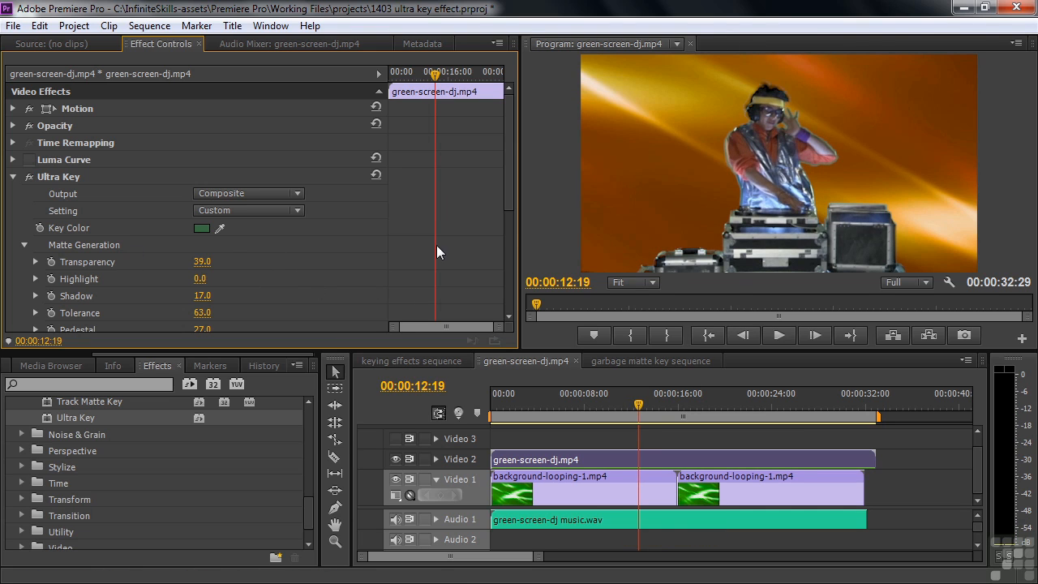
left_click_drag(508, 204, 503, 283)
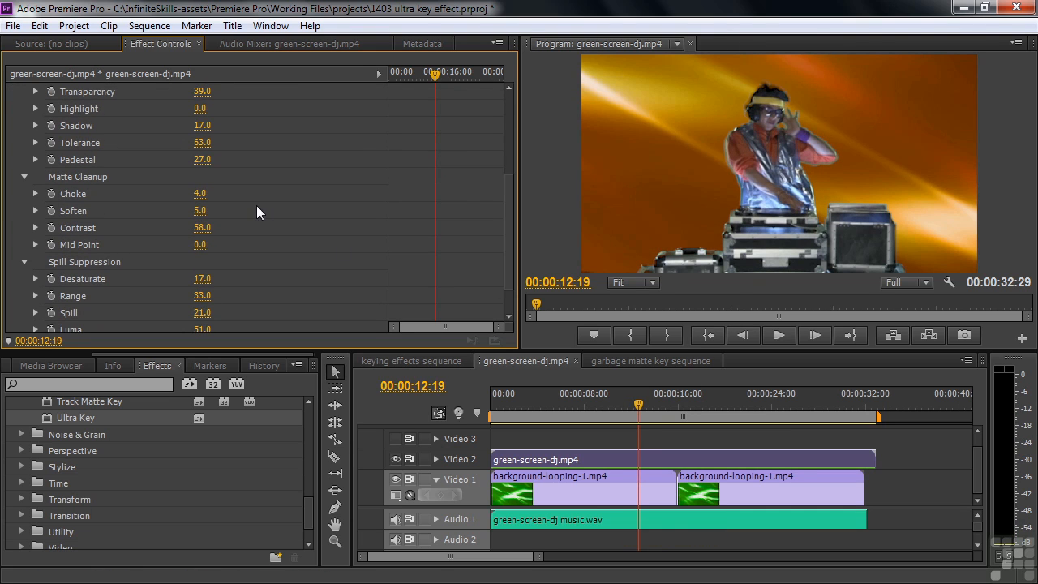
left_click_drag(199, 193, 236, 193)
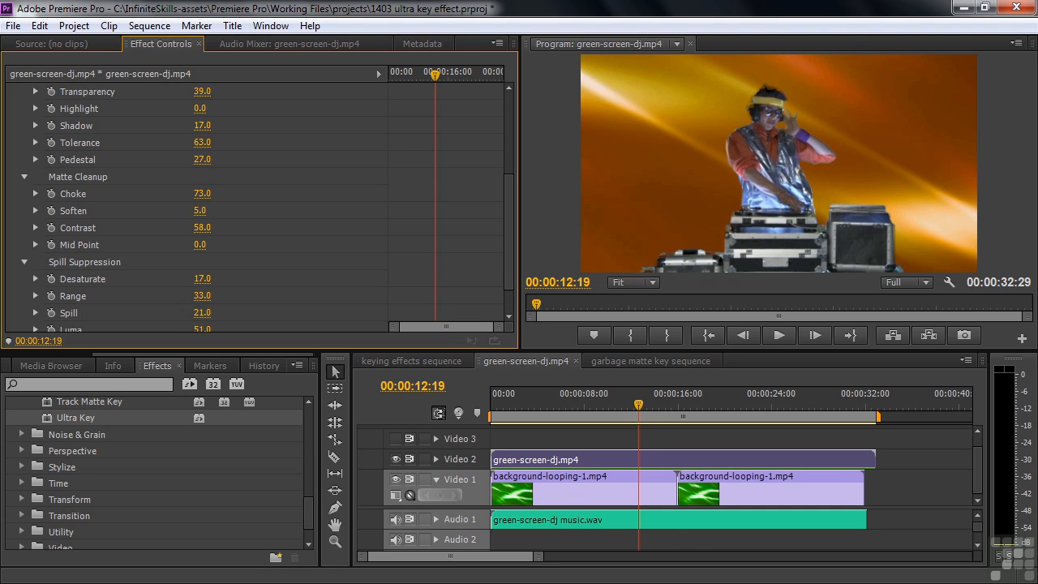
Step: Play the green-screen-dj.mp4 sequence on to 00:00:14:28 to check the keyed edges
key("space")
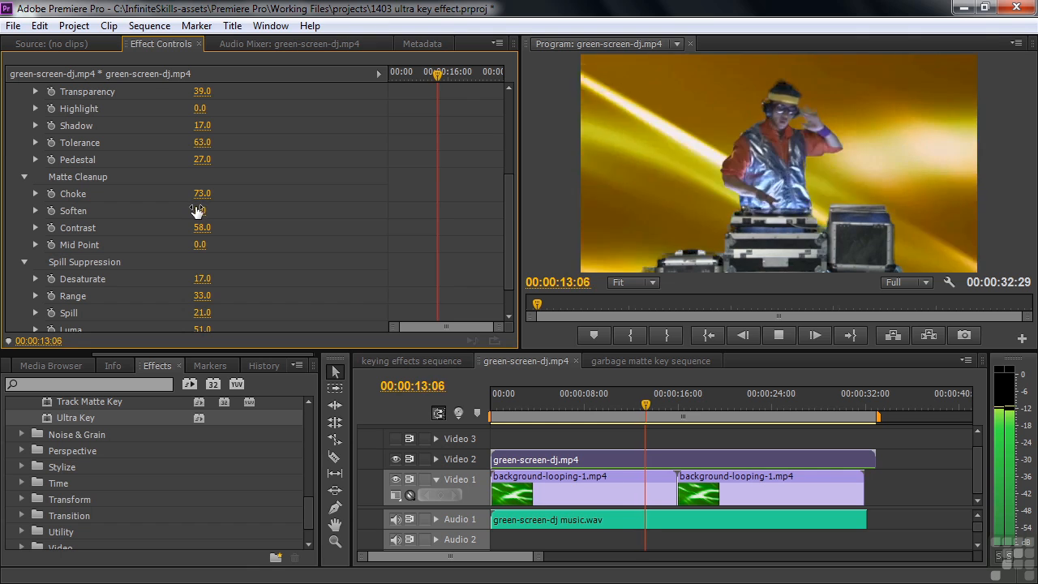
key("space")
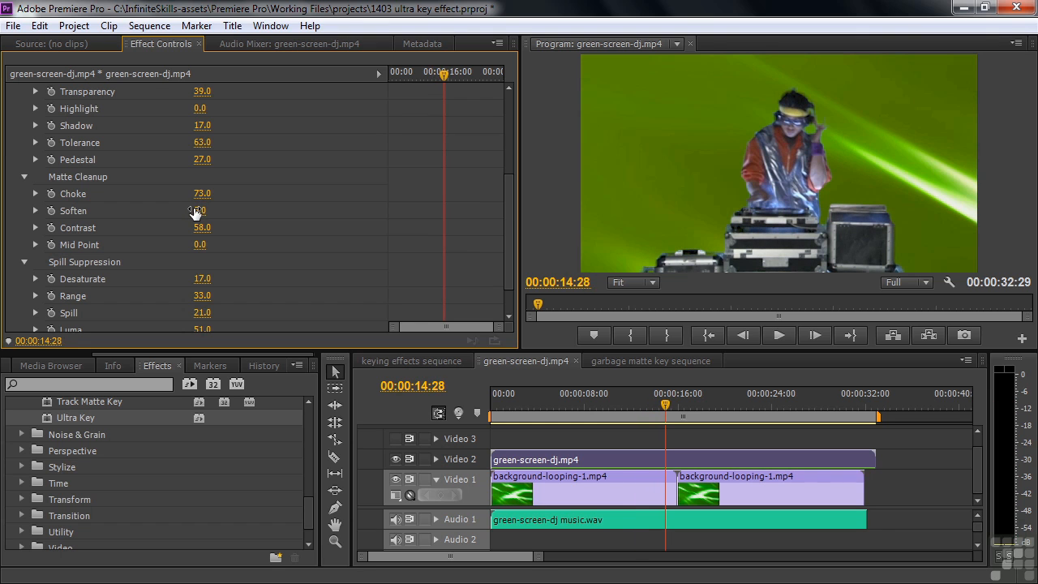
Step: In the garbage matte key sequence, apply Ultra Key to 4-way-split-4.mp4 and sample the green backdrop as its key color
left_click(644, 361)
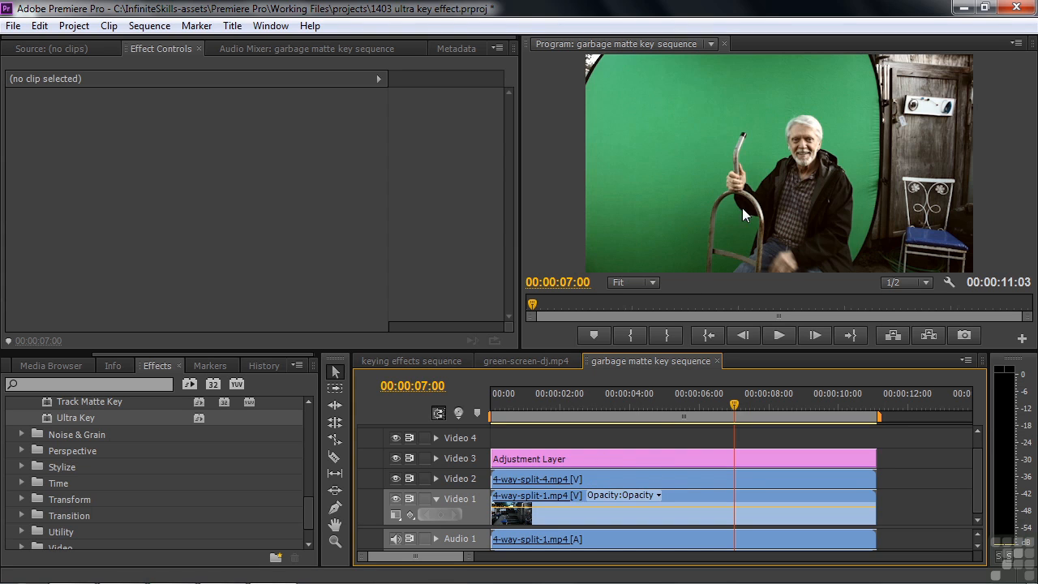
left_click(641, 478)
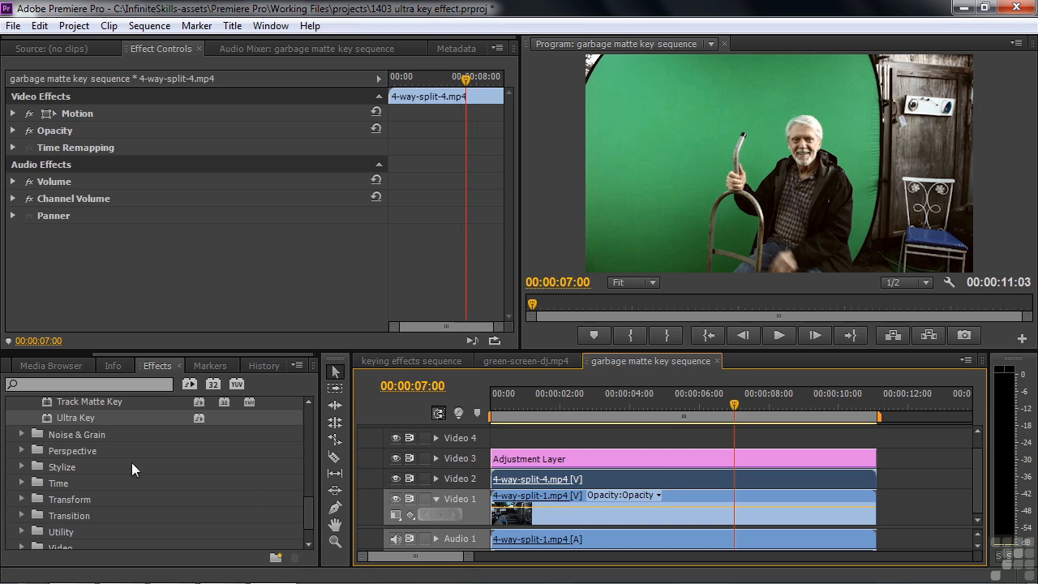
double_click(47, 418)
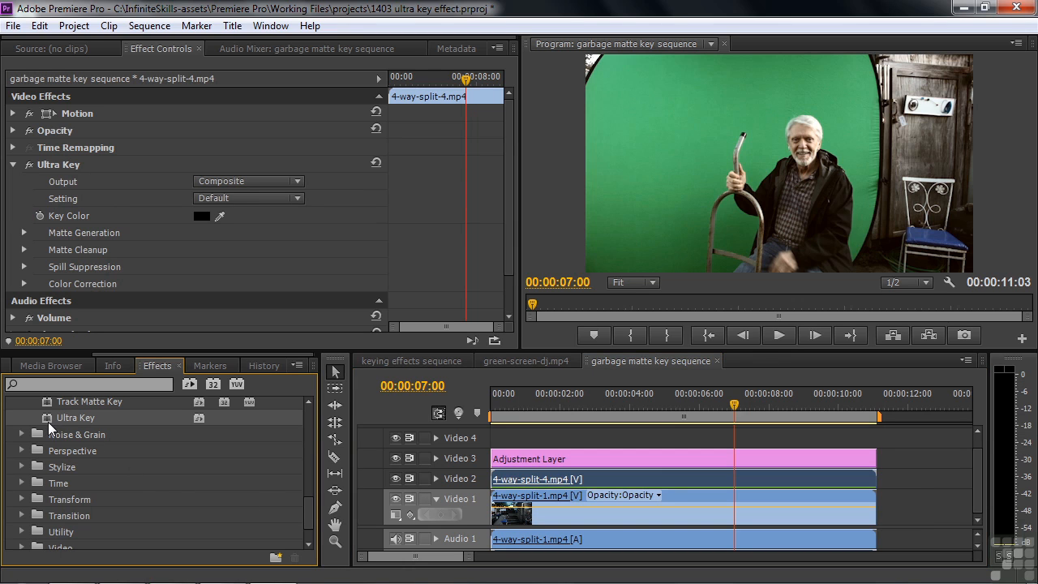
left_click(219, 215)
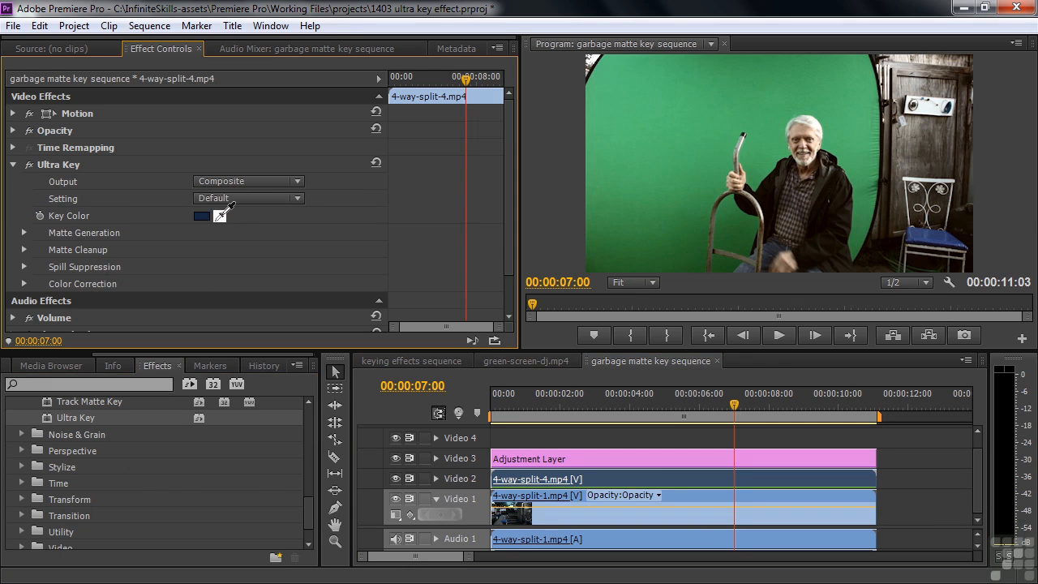
left_click(751, 216)
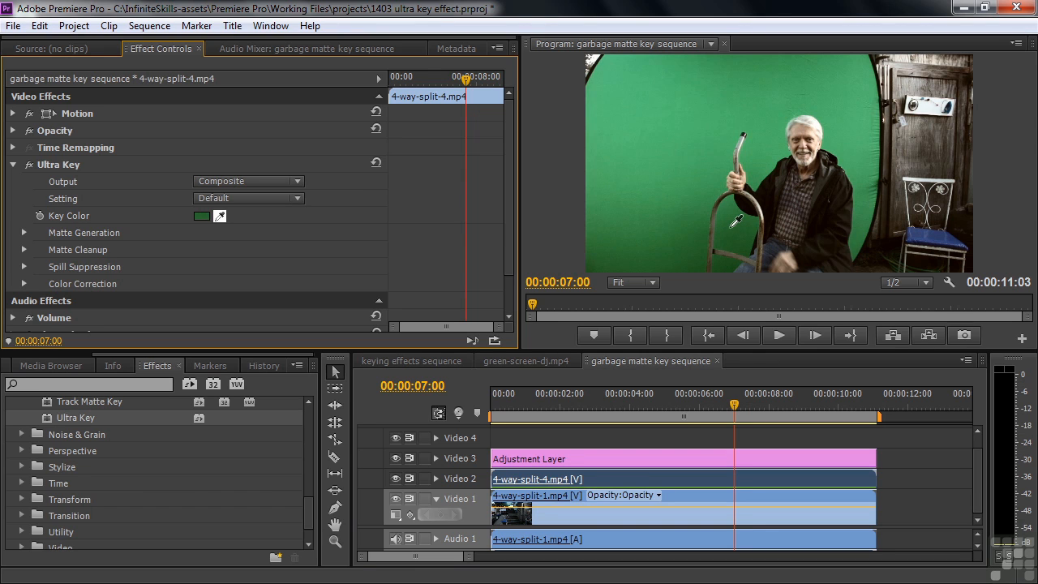
left_click(736, 221)
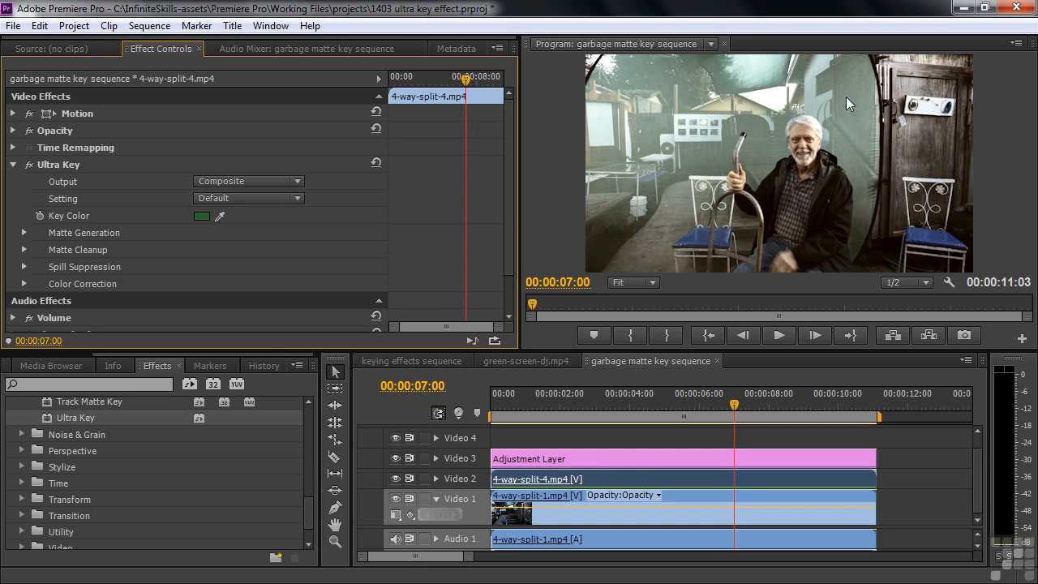
Step: Set the output to Alpha Channel and Matte Generation to Transparency 49, Highlight 0, Shadow 36, Tolerance 100 and Pedestal 75
left_click(296, 182)
left_click(279, 216)
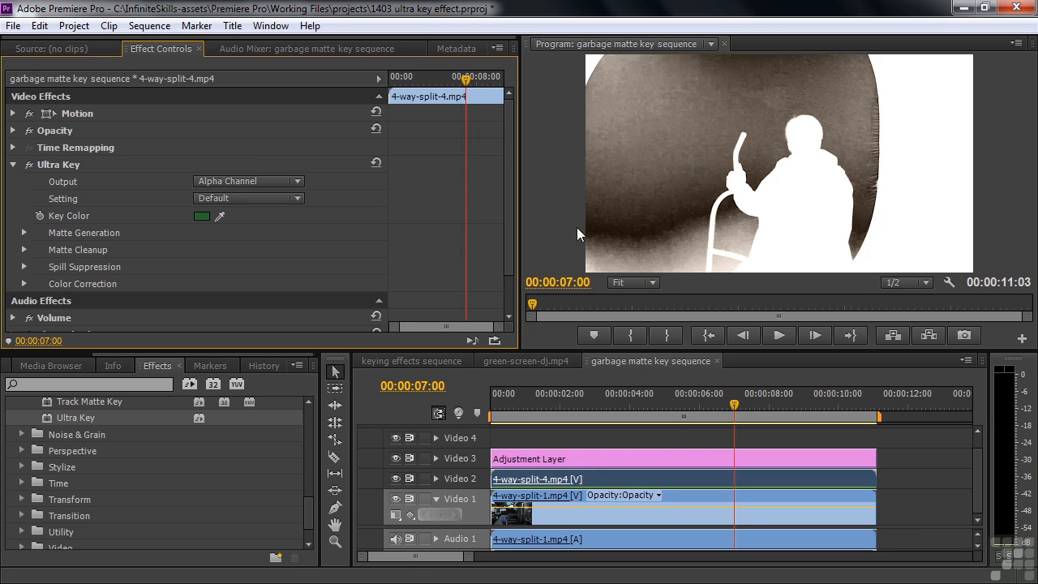
left_click(24, 233)
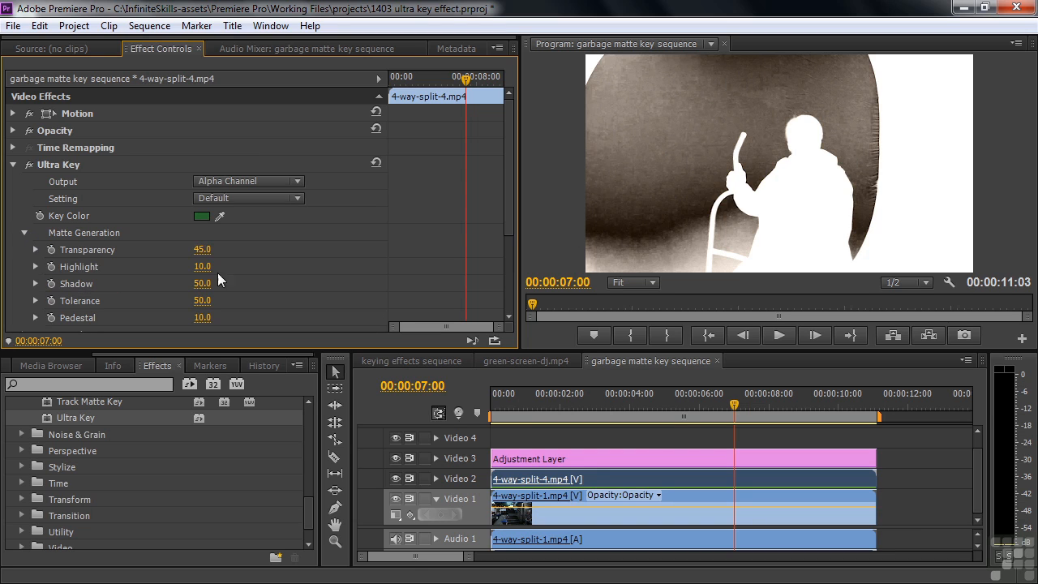
left_click_drag(506, 172, 516, 240)
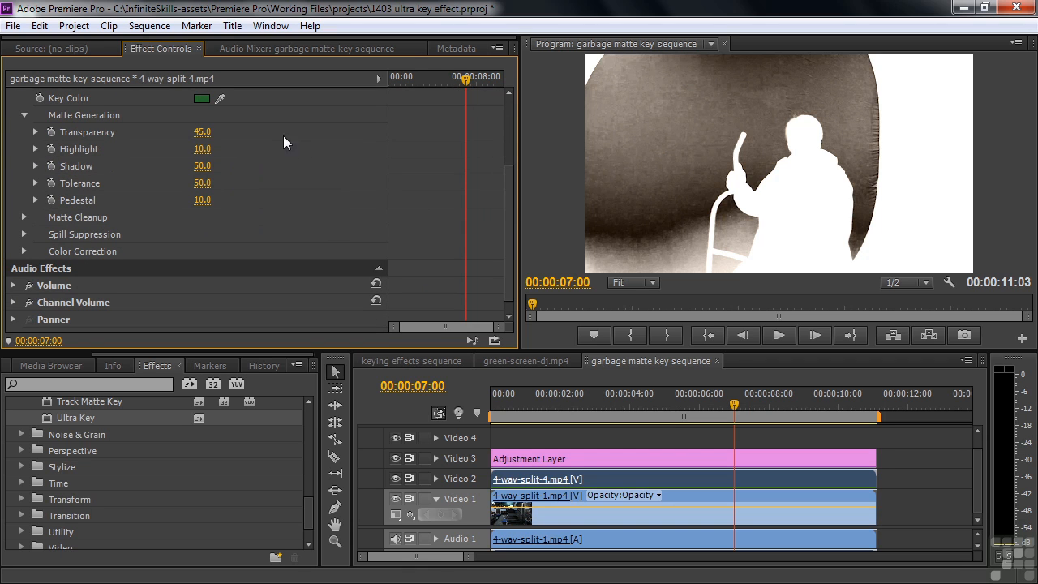
left_click_drag(201, 131, 254, 200)
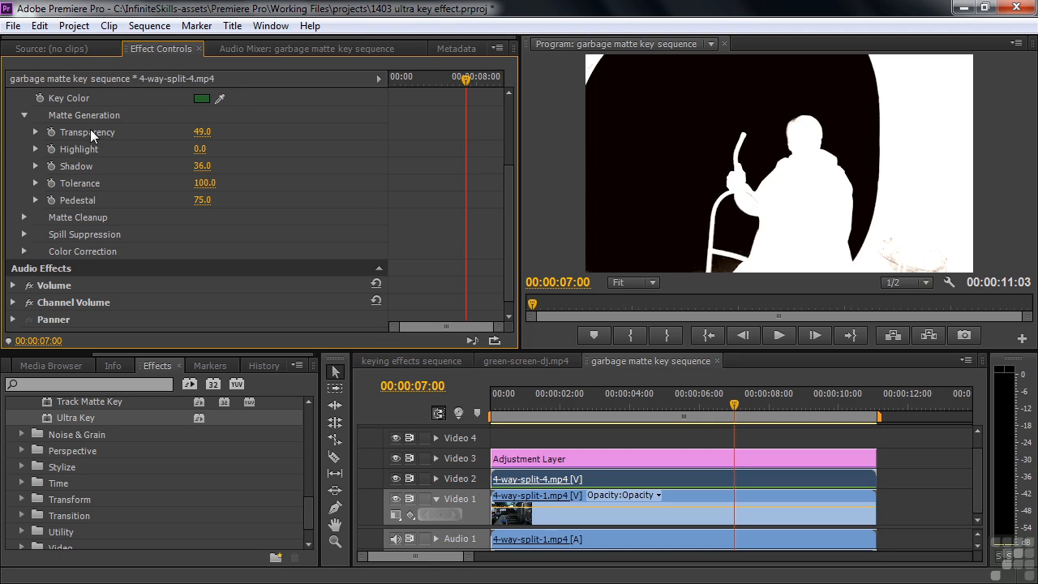
Step: Return the output to Composite and set Matte Cleanup to Contrast 100 and Mid Point 0
left_click(24, 116)
left_click(302, 134)
left_click(268, 153)
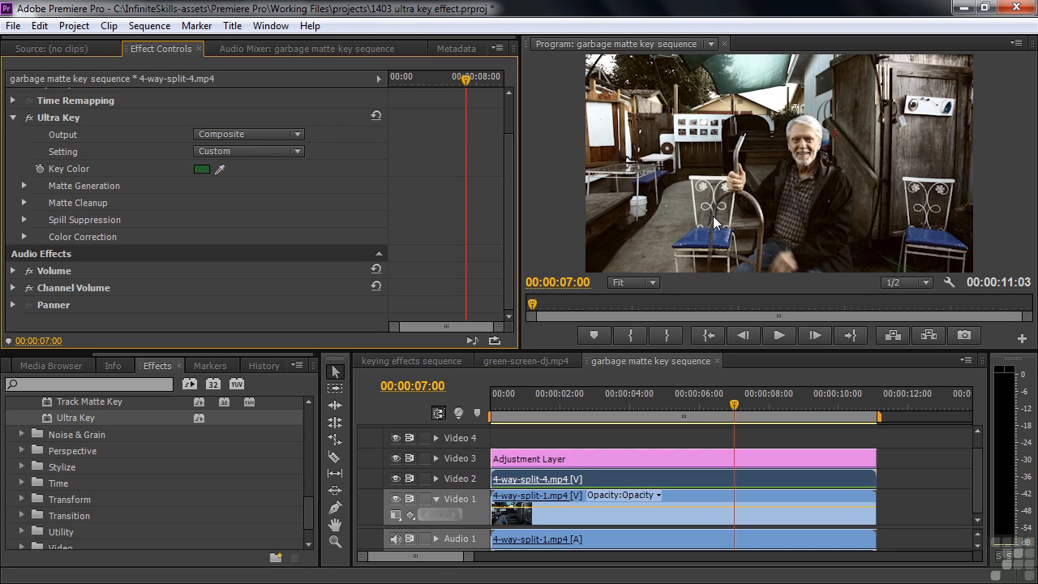
left_click(24, 202)
left_click_drag(217, 221, 281, 254)
left_click_drag(199, 271, 159, 271)
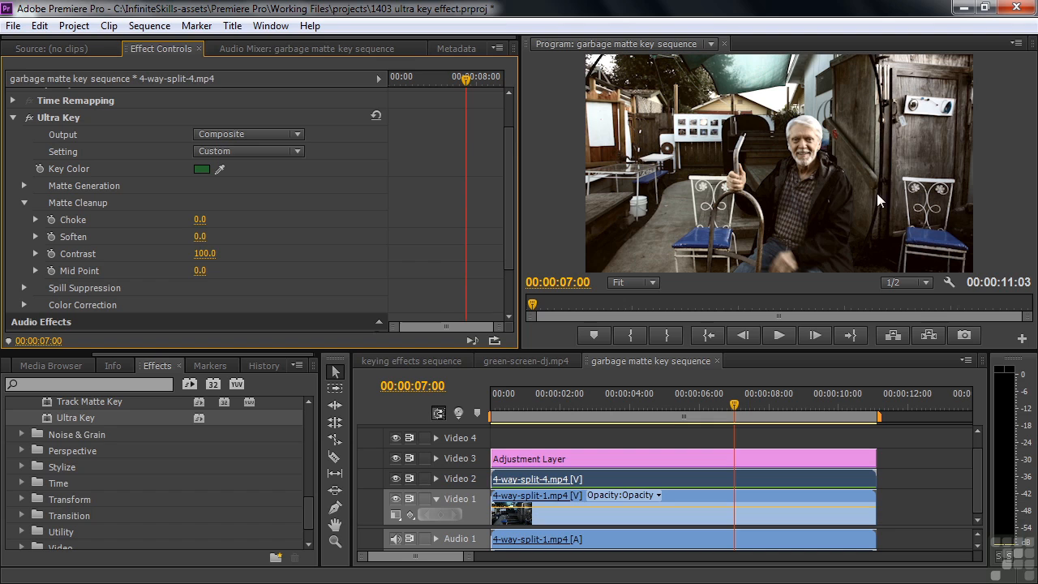
Step: Switch off the Ultra Key effect on 4-way-split-4.mp4 to view the unkeyed footage
left_click(29, 118)
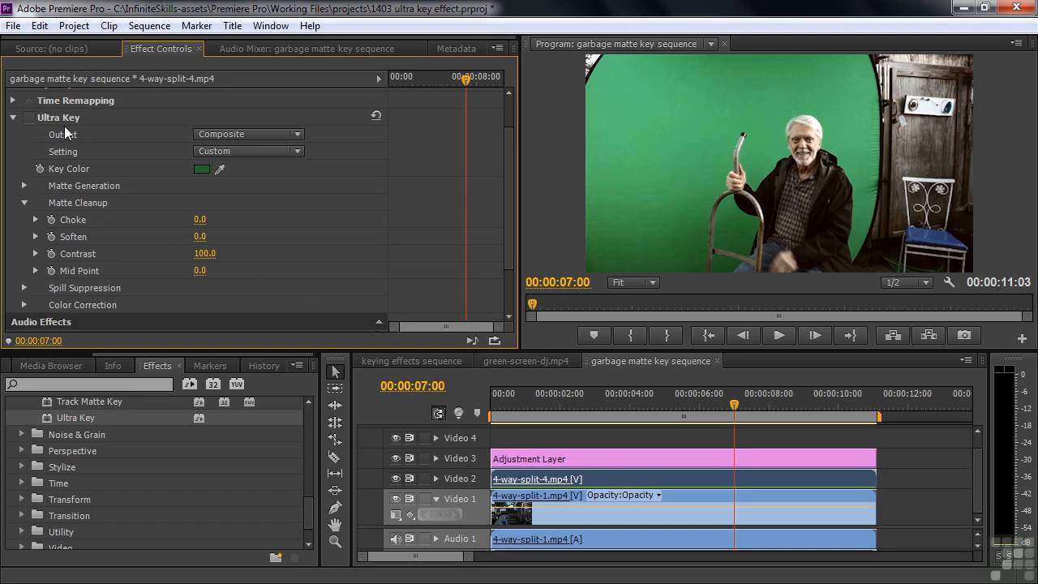